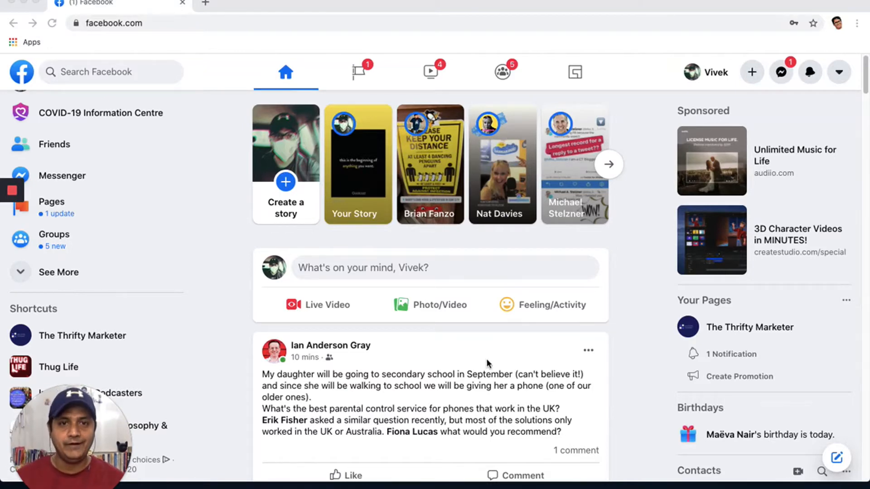
# From the Pages list in the left sidebar, open the Create New Page form.
pyautogui.scroll(-8, 349, 318)
pyautogui.scroll(8, 349, 318)
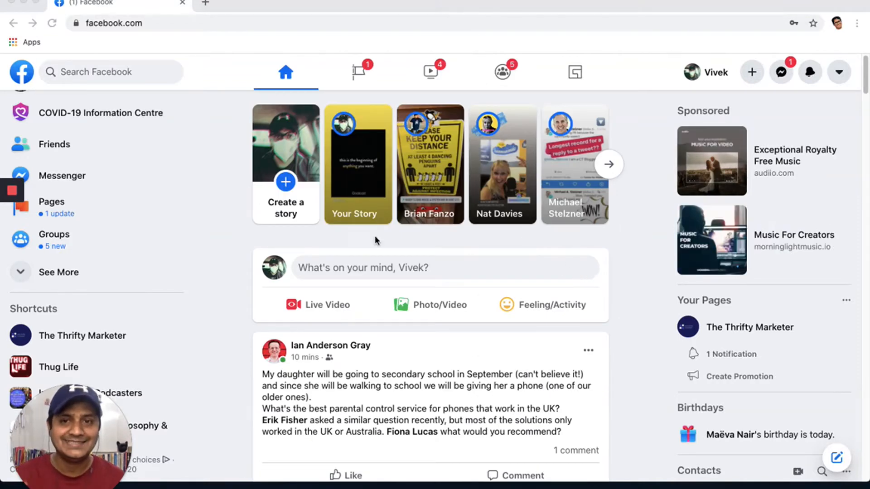
pyautogui.click(58, 206)
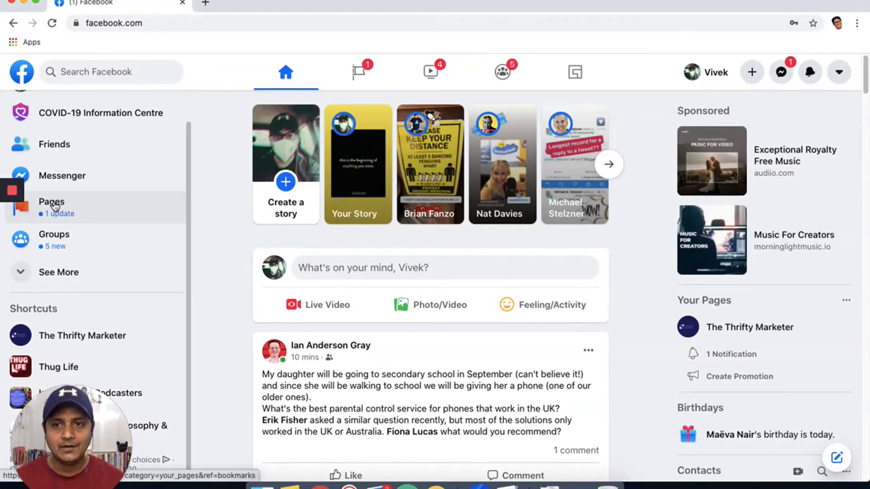
pyautogui.click(58, 206)
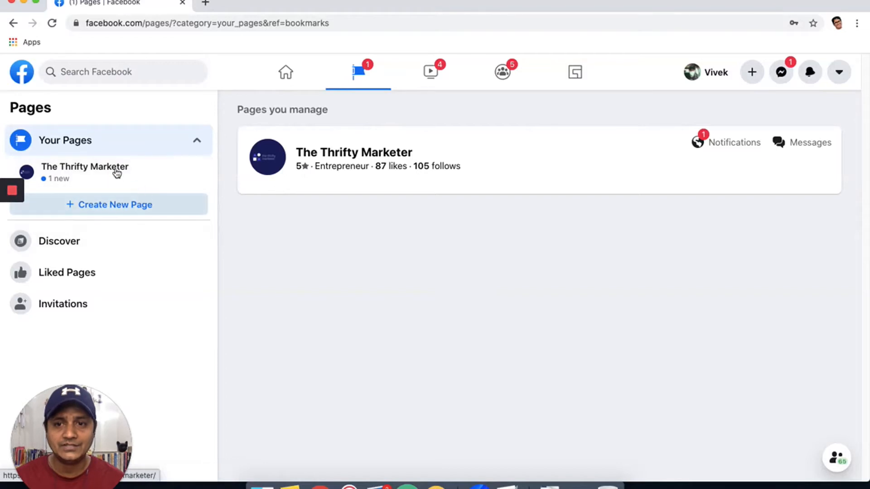
pyautogui.click(110, 205)
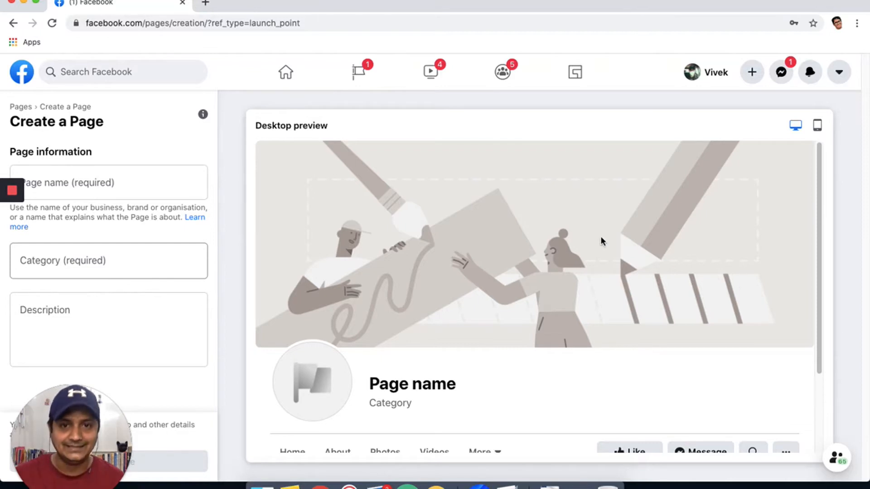
# Enter 'Vivek's Cake Shop' as the new Page's name.
pyautogui.click(105, 181)
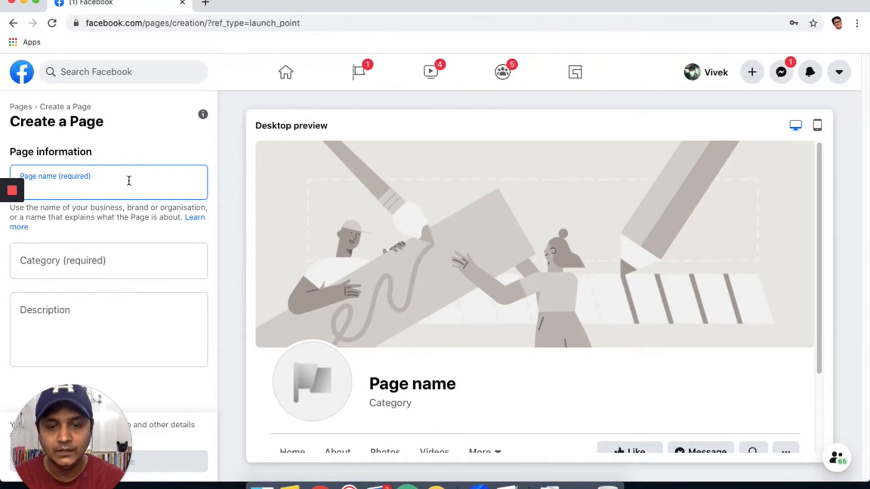
pyautogui.write('Vi')
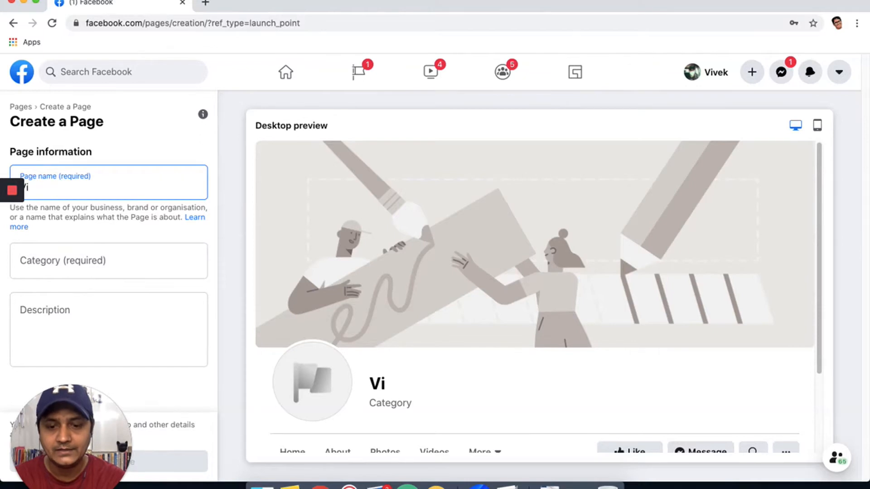
pyautogui.write("vek's")
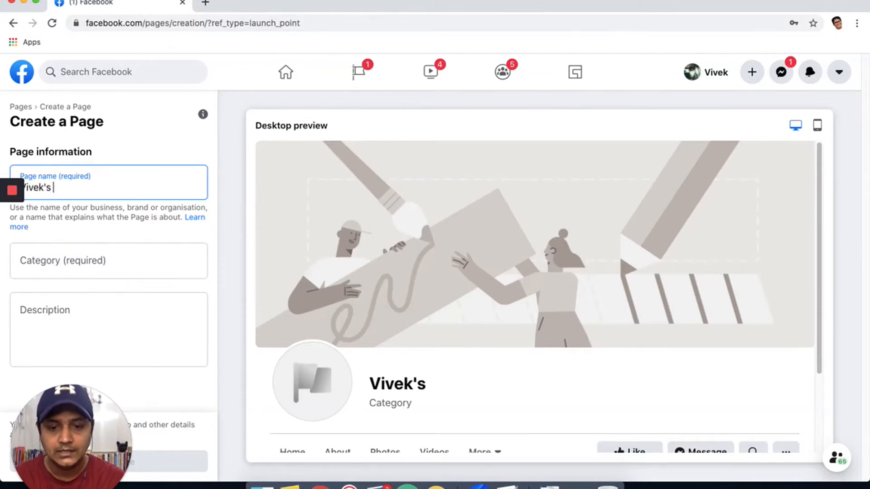
pyautogui.write(' Cake Shop')
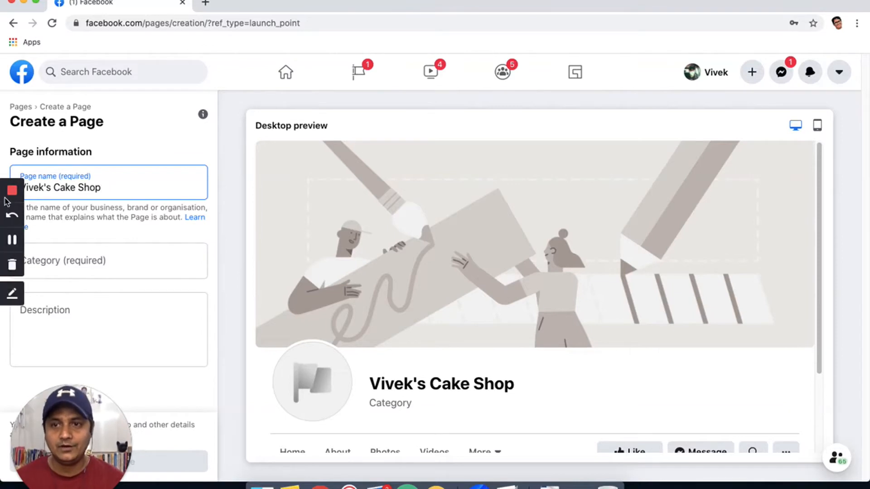
pyautogui.click(108, 264)
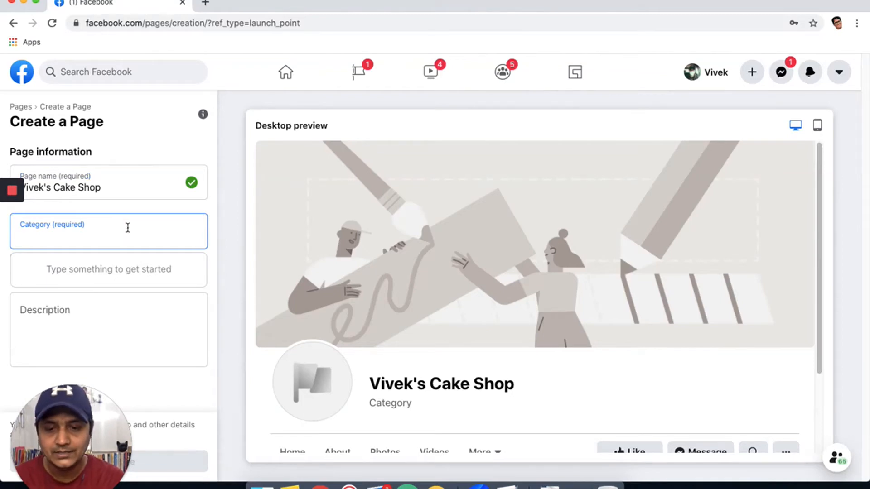
# Search the category field and add Restaurant as the Page's first category.
pyautogui.write('E')
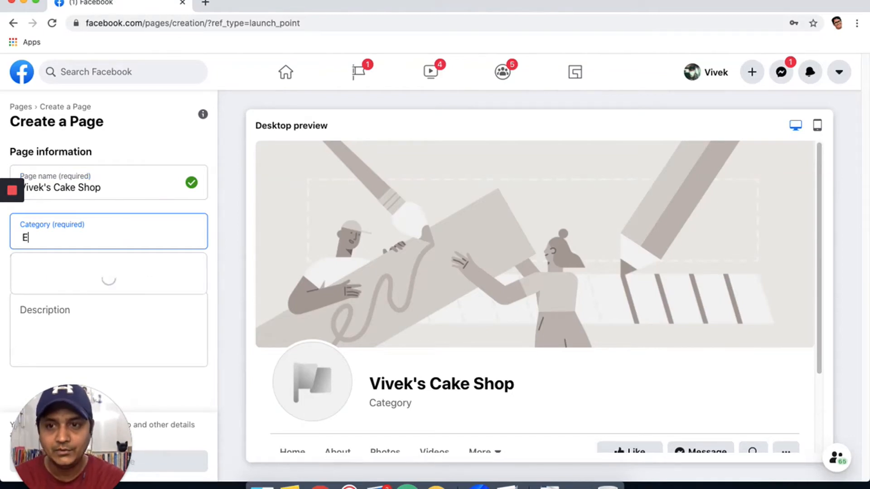
pyautogui.write('at')
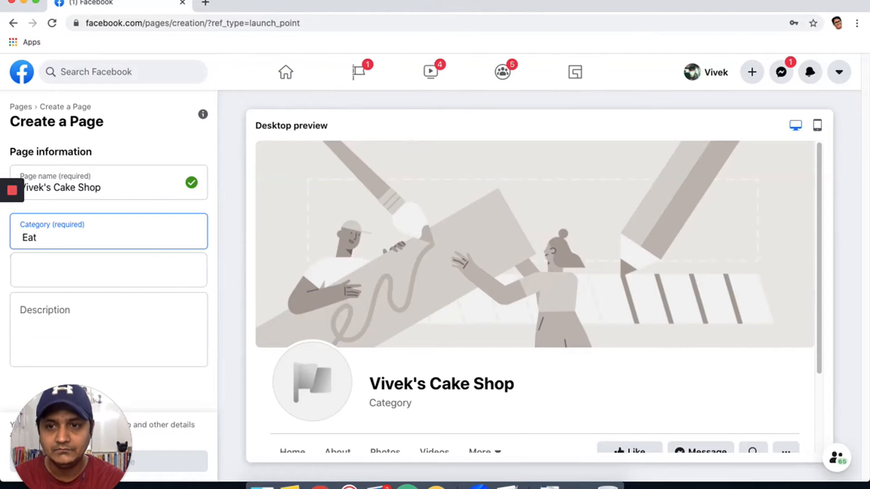
pyautogui.press('BackSpace')
pyautogui.press('BackSpace')
pyautogui.press('BackSpace')
pyautogui.write('Re')
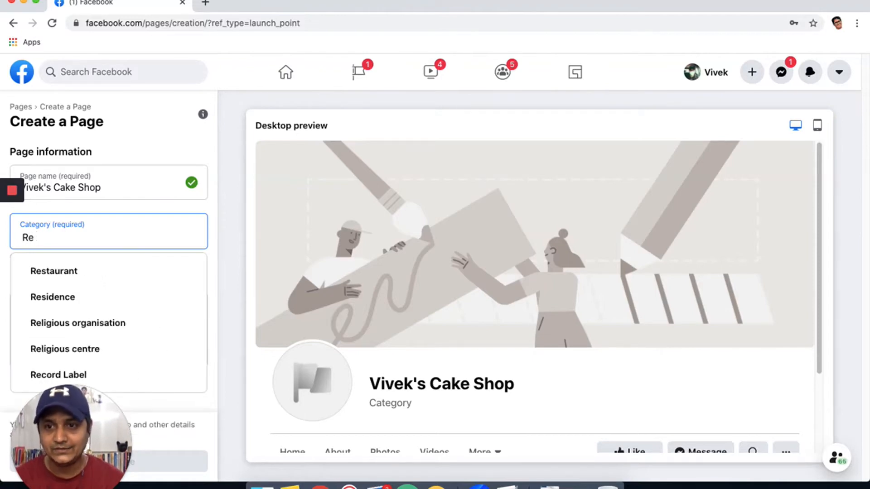
pyautogui.click(70, 274)
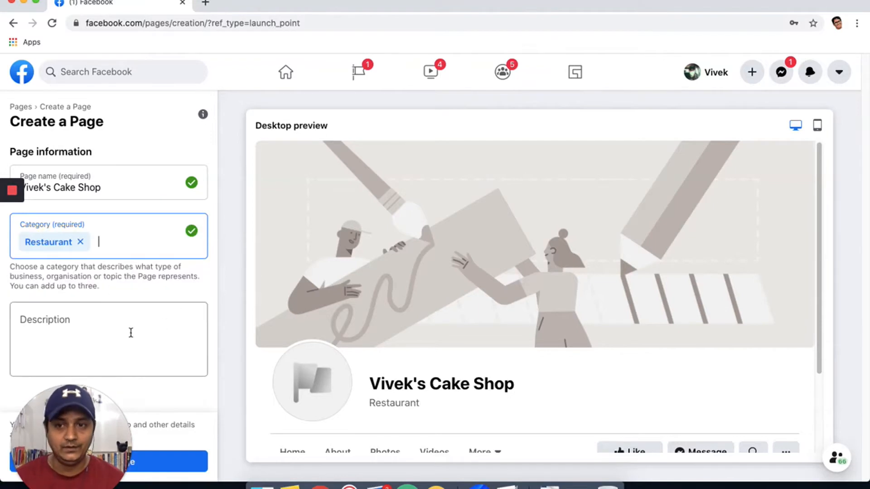
pyautogui.click(97, 319)
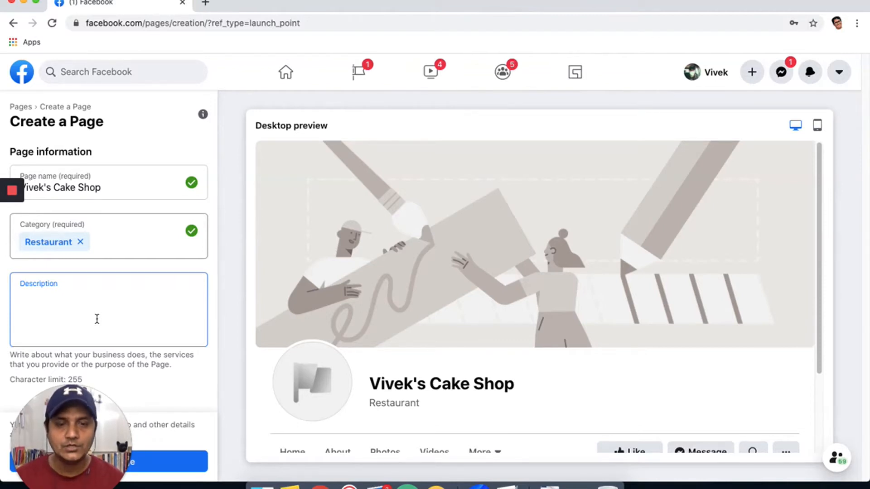
# Add Hotel and B&B as a second Page category.
pyautogui.click(111, 243)
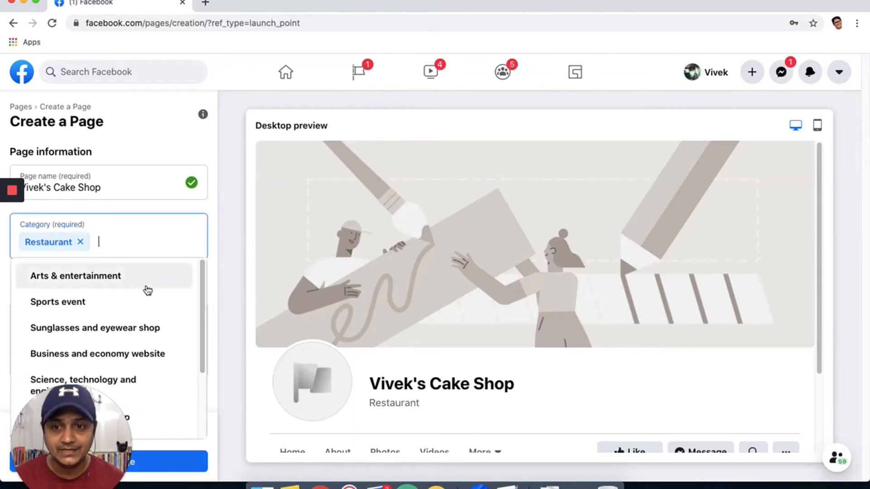
pyautogui.scroll(-1, 154, 308)
pyautogui.scroll(-4, 157, 314)
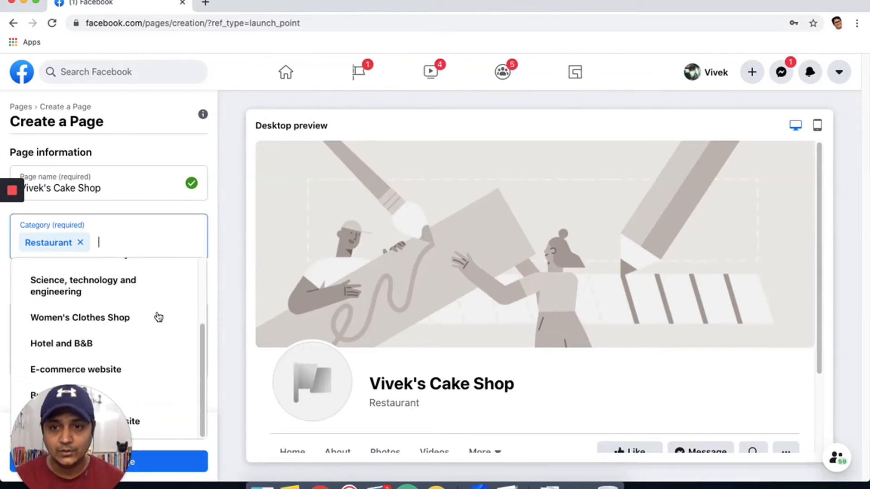
pyautogui.scroll(5, 158, 318)
pyautogui.scroll(-2, 158, 317)
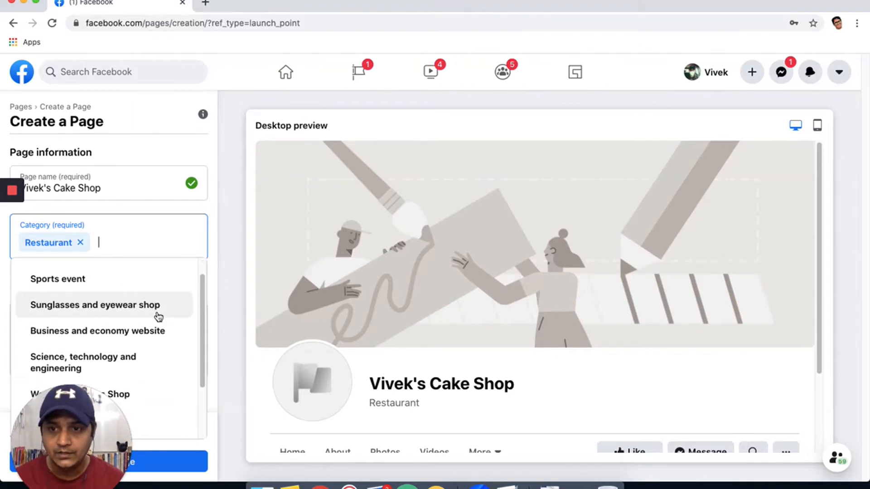
pyautogui.scroll(-3, 145, 314)
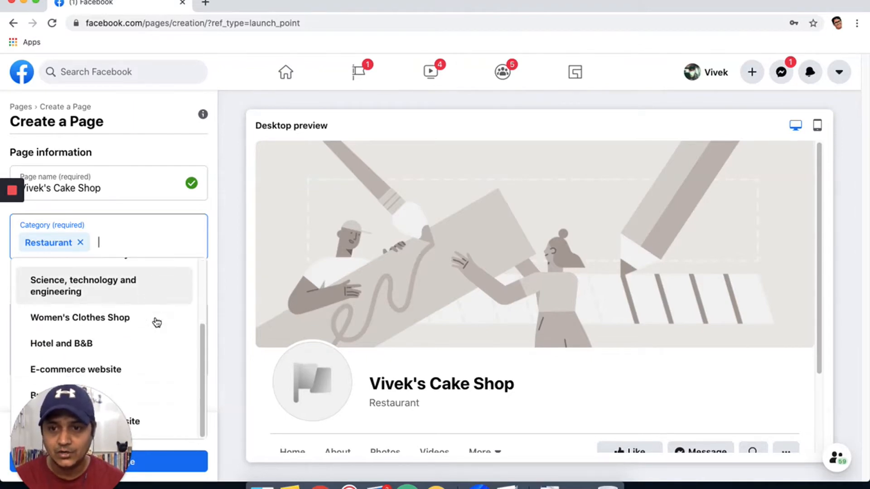
pyautogui.click(105, 346)
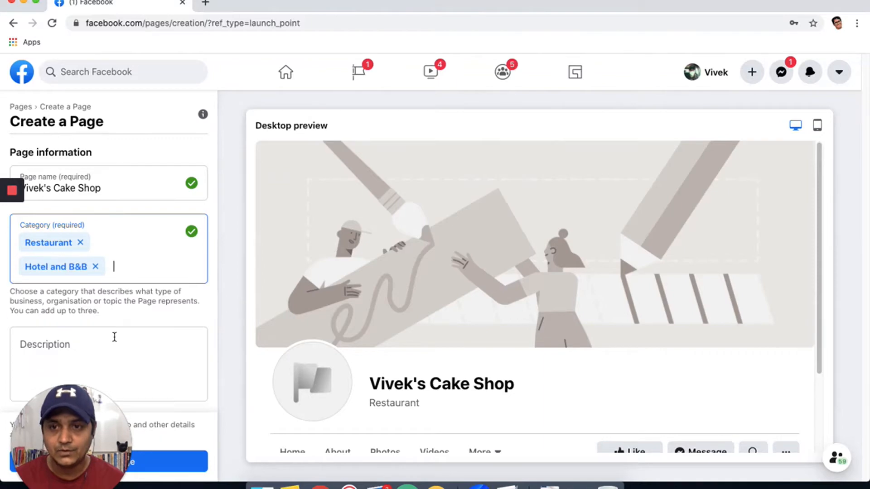
pyautogui.click(126, 333)
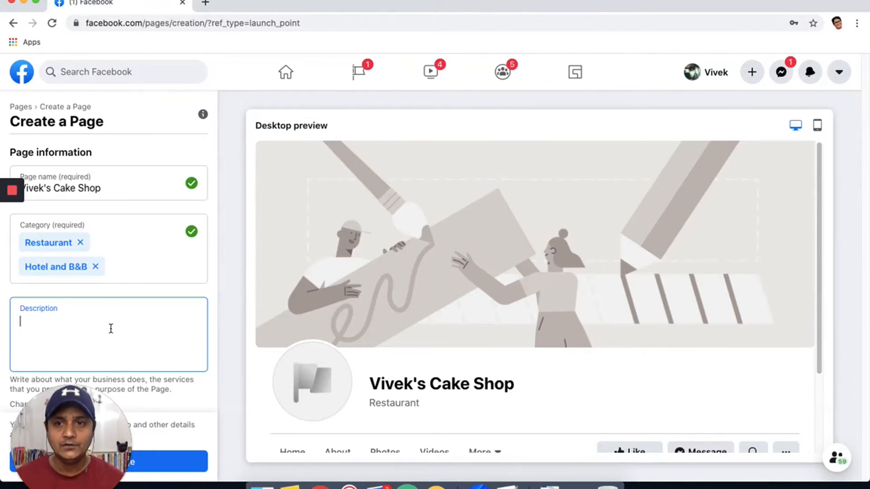
# Write the description: finest patisserie in Gurugram, Haryana, serving gourmet cakes, cupcakes and other items.
pyautogui.write('Viv')
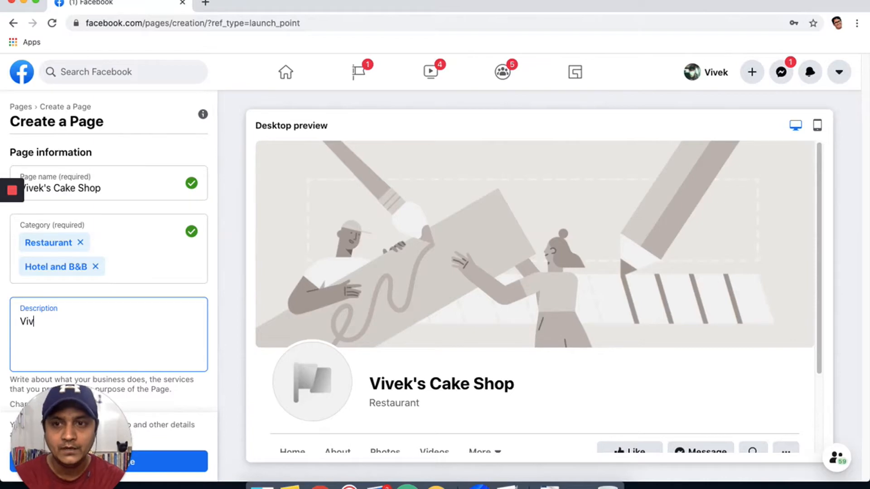
pyautogui.write("ek's C")
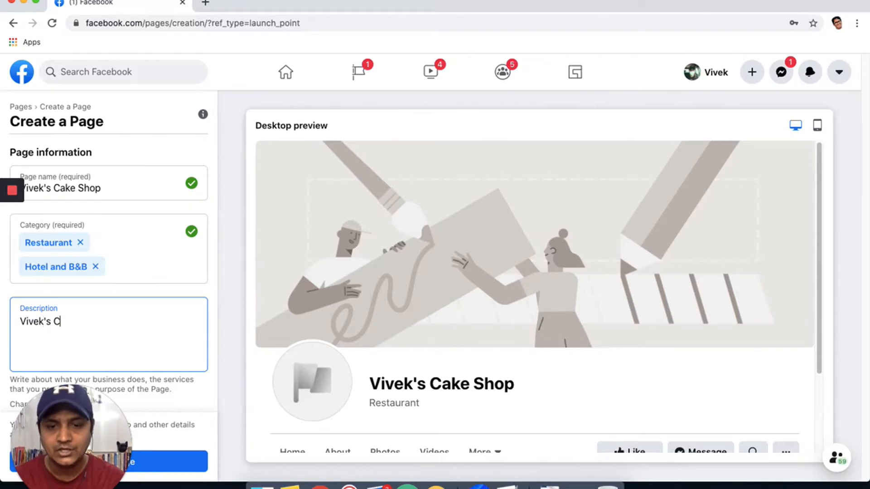
pyautogui.write('ake Shop i')
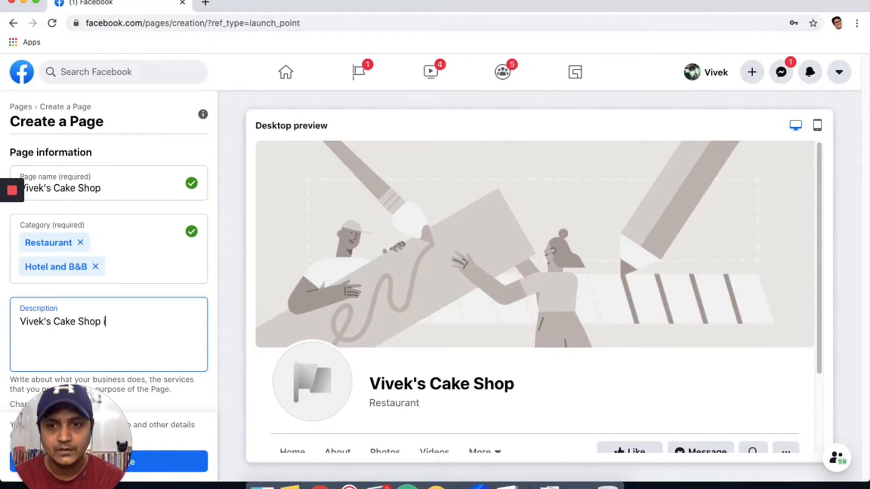
pyautogui.write('s one o')
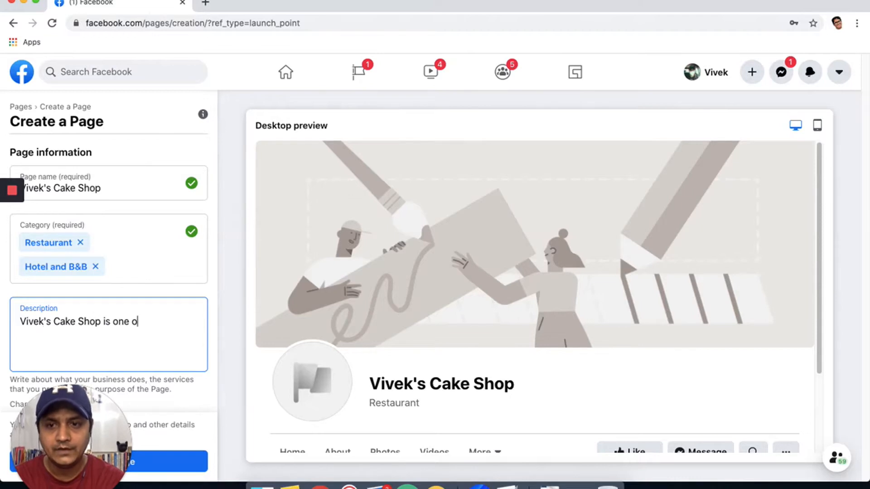
pyautogui.write('f the finest')
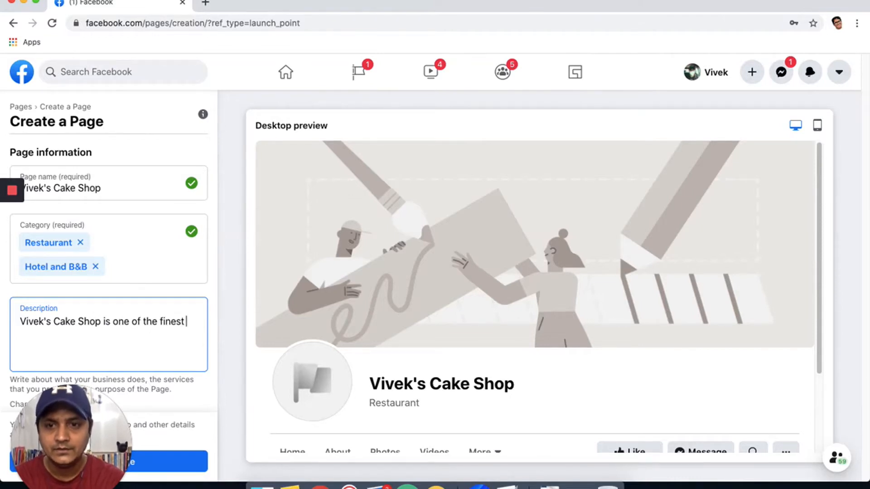
pyautogui.write(' patis')
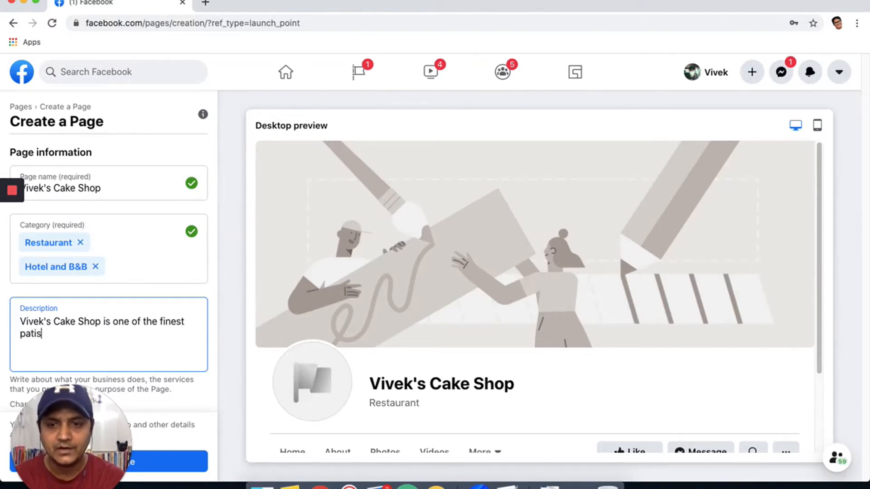
pyautogui.write('serie i')
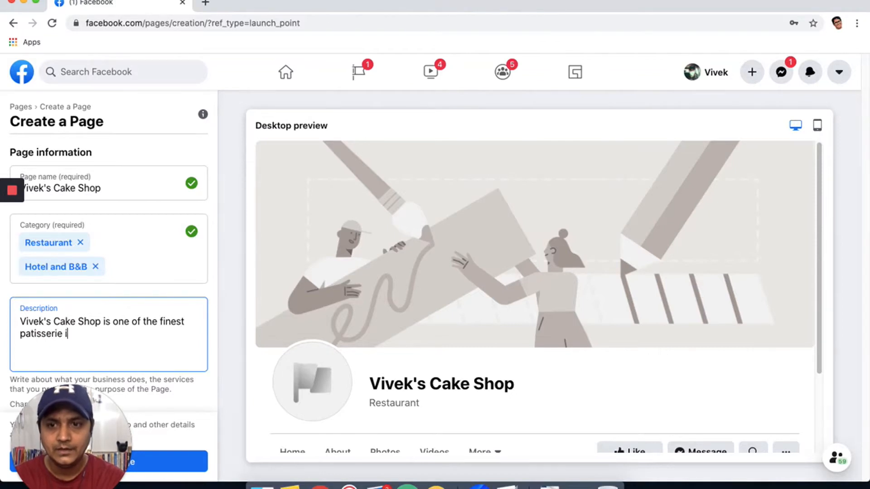
pyautogui.write('n Gurugra')
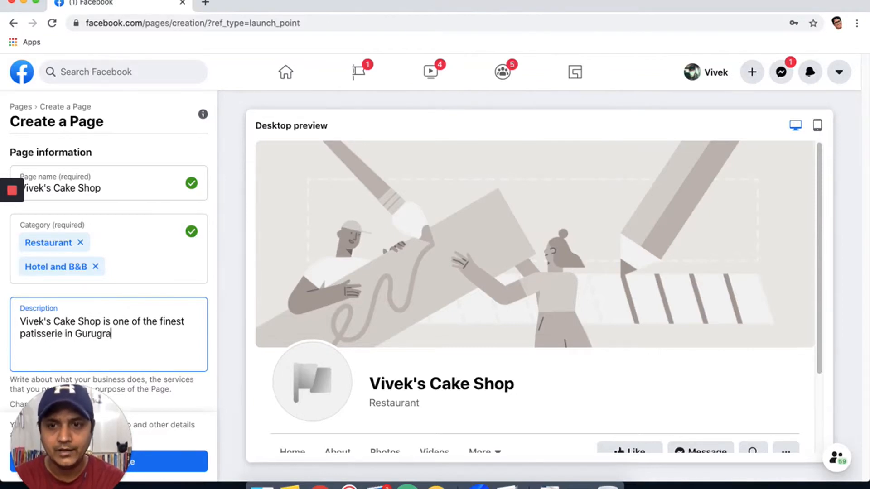
pyautogui.write('m, Har')
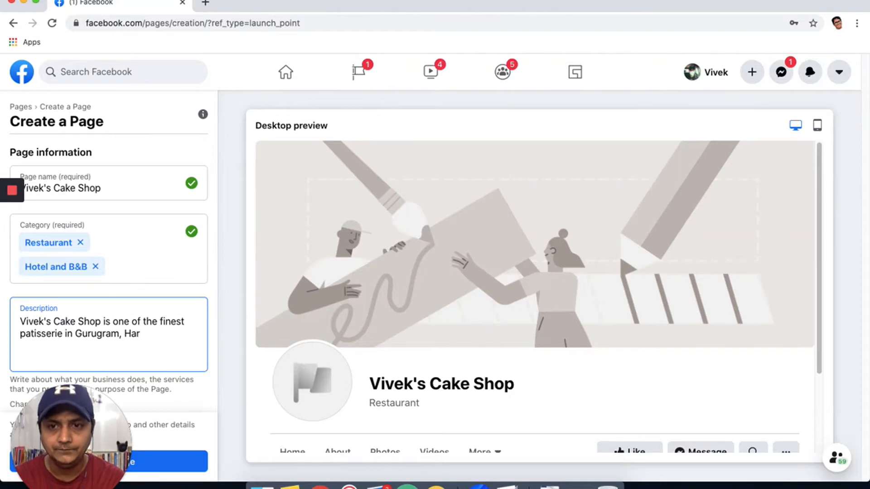
pyautogui.write('yana. We se')
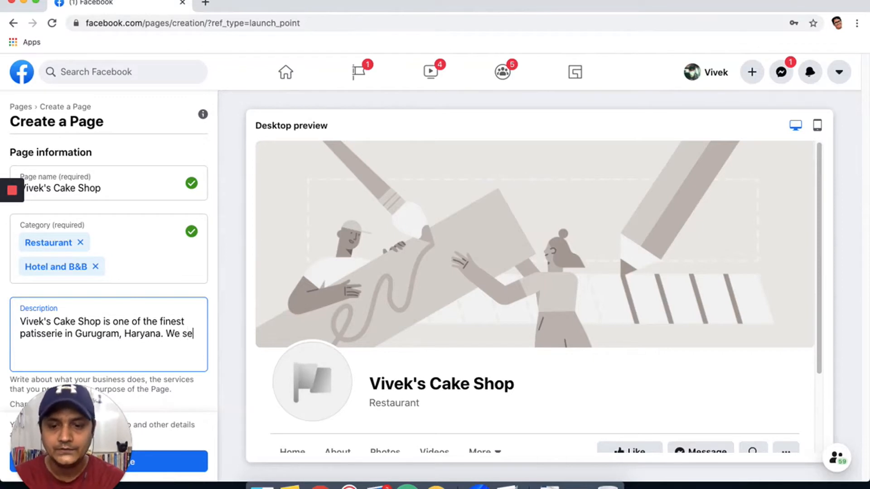
pyautogui.write('rve the finest')
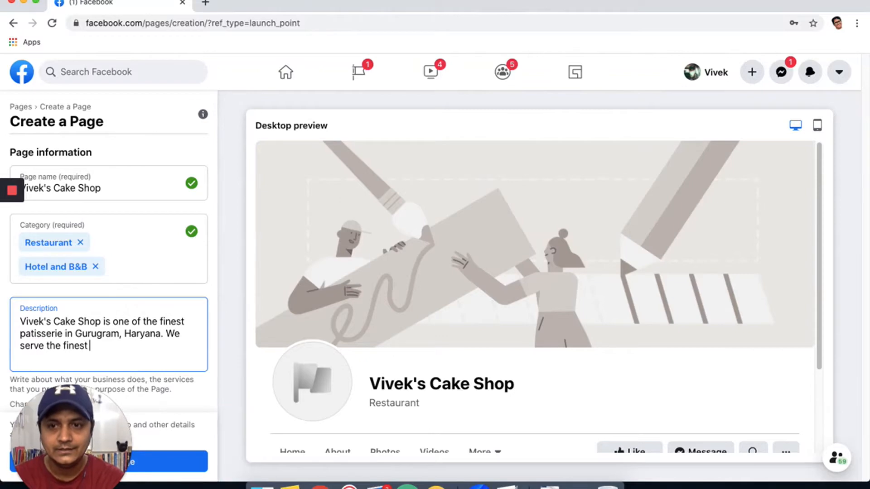
pyautogui.write(' delicacies')
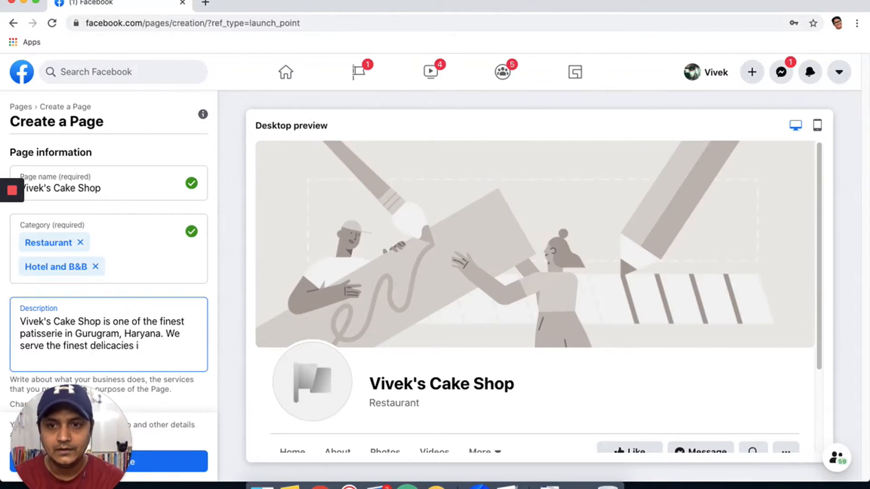
pyautogui.write(' such as ')
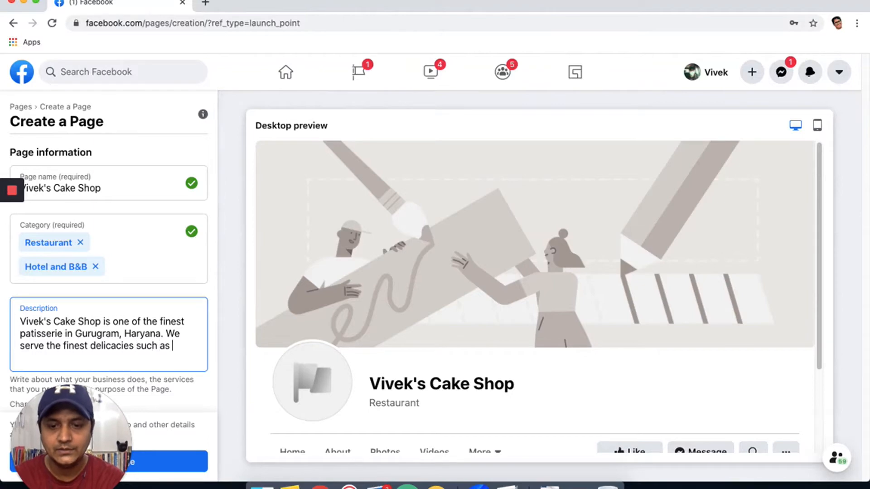
pyautogui.write('gour')
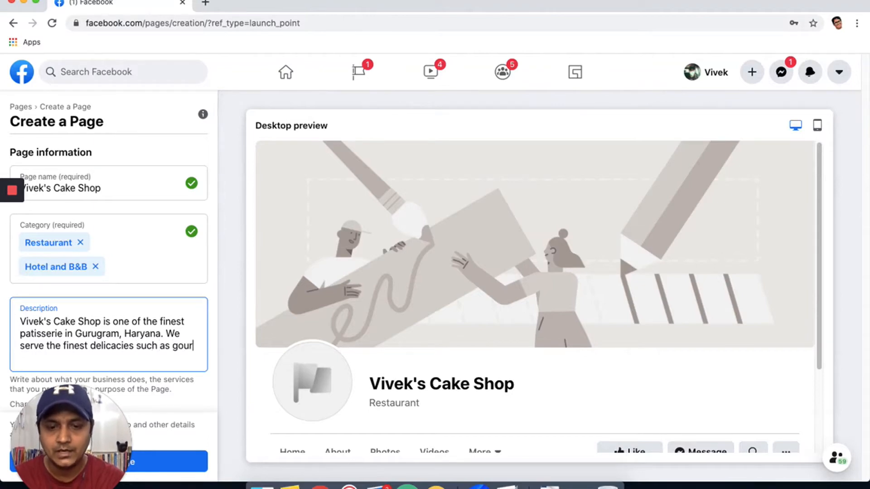
pyautogui.write('net')
pyautogui.press('BackSpace')
pyautogui.write('met cakes,')
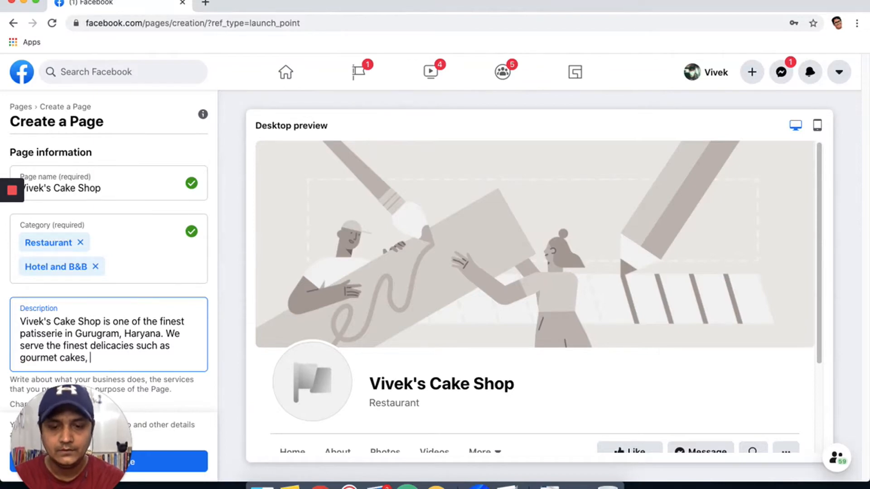
pyautogui.write(' cupcakes, a')
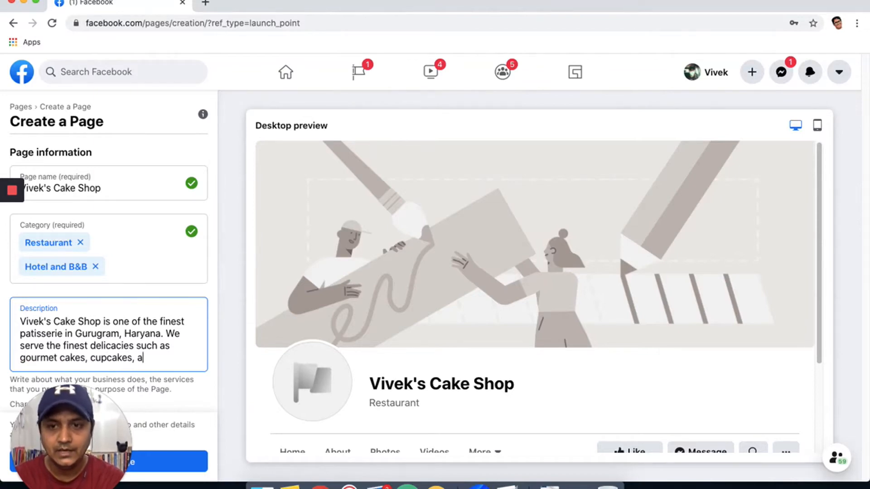
pyautogui.write('nd other ')
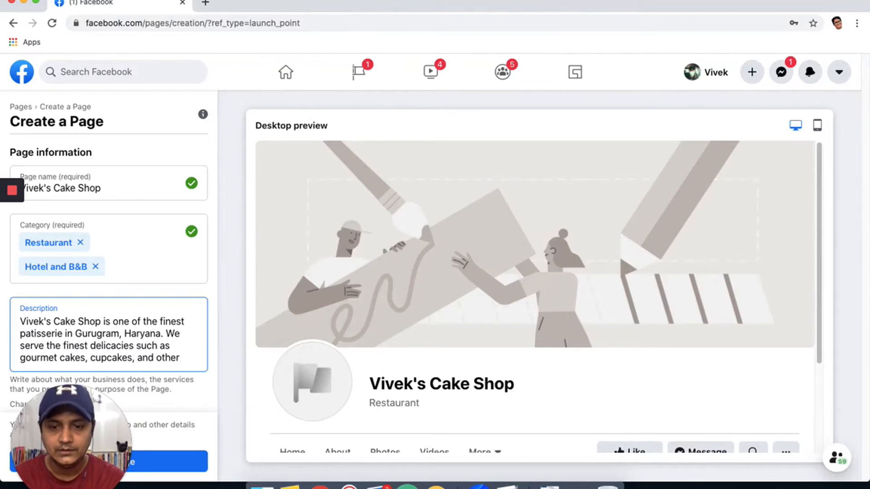
pyautogui.write('ite')
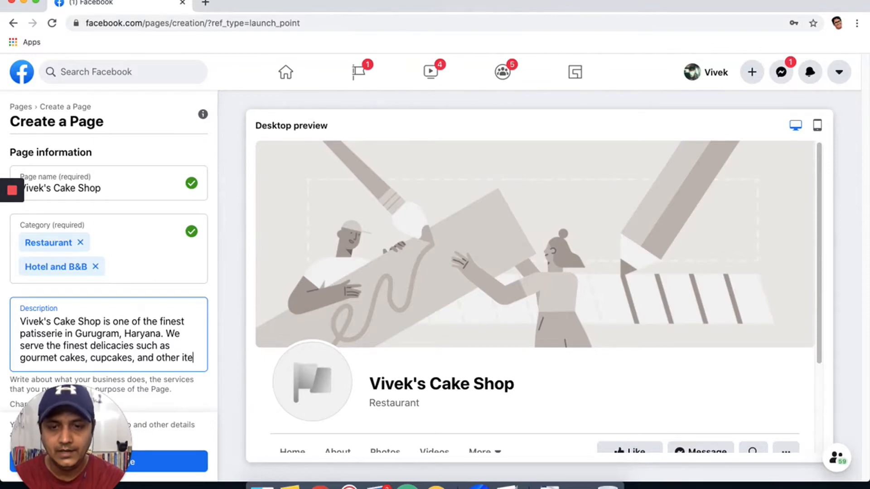
pyautogui.write('ms.')
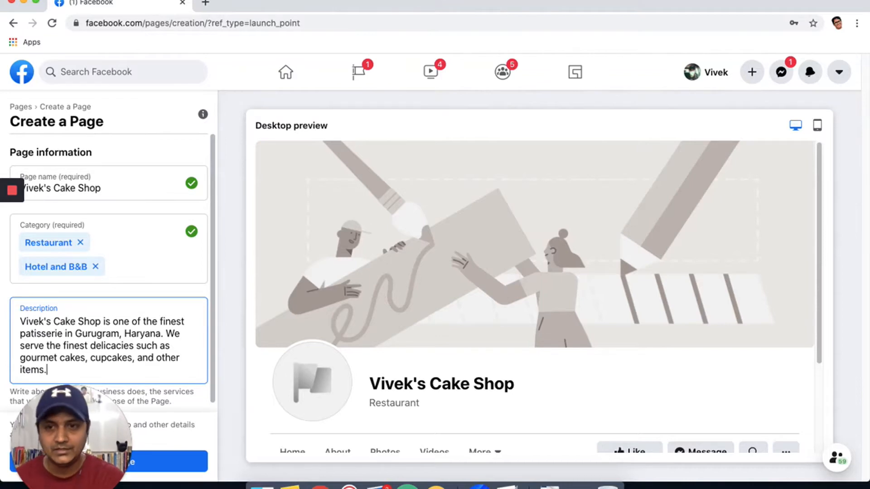
pyautogui.scroll(-1, 113, 327)
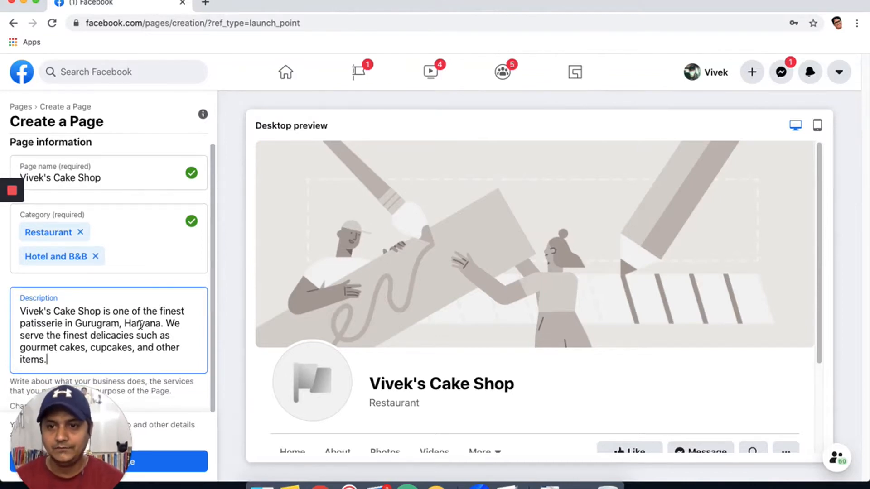
pyautogui.scroll(1, 157, 348)
pyautogui.scroll(-1, 157, 348)
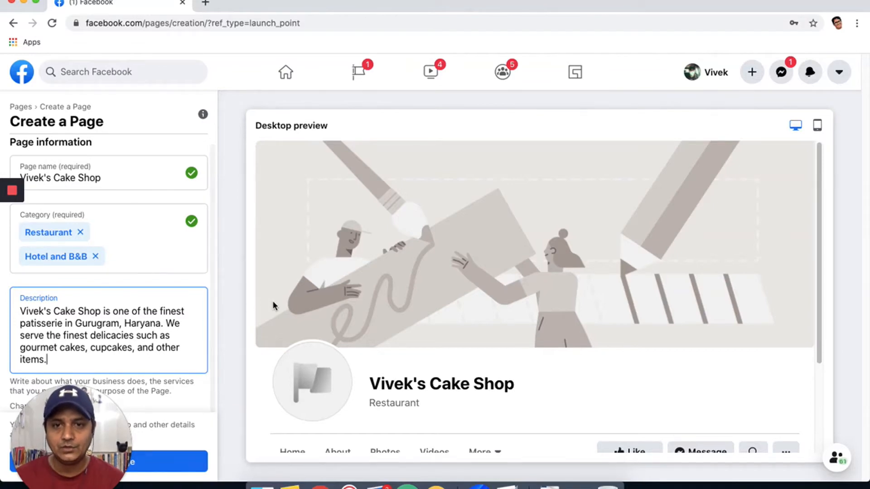
pyautogui.scroll(-3, 274, 304)
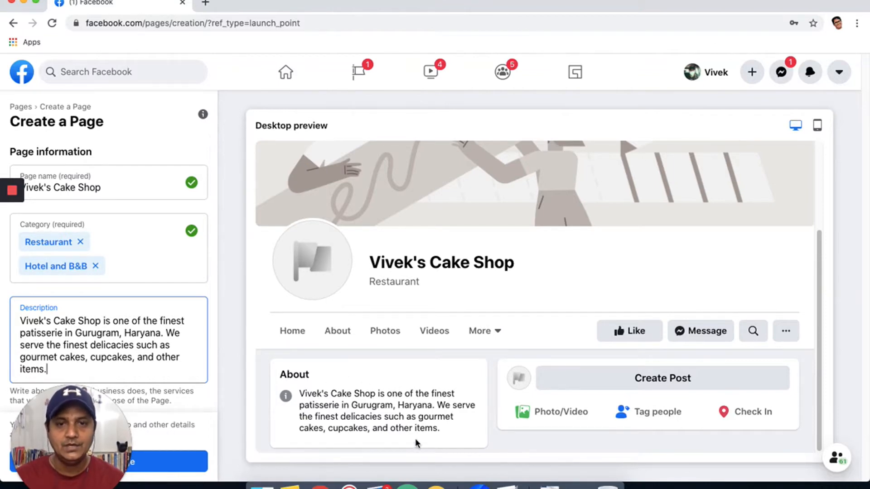
# Create the Page and upload the TTM image from Downloads as its profile picture.
pyautogui.click(163, 461)
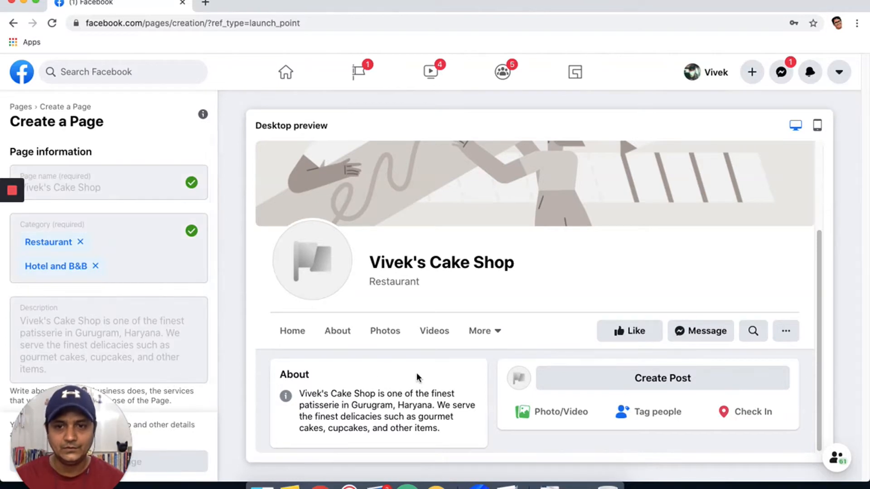
pyautogui.scroll(-1, 207, 368)
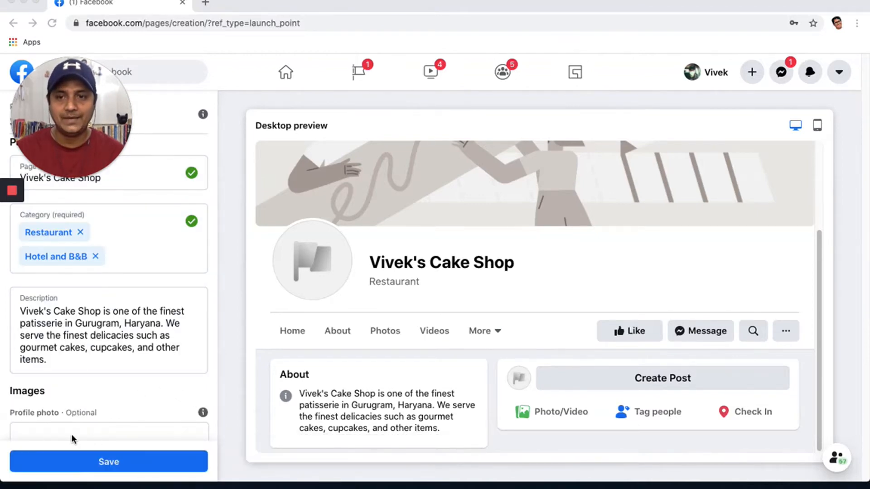
pyautogui.scroll(-5, 124, 385)
pyautogui.scroll(2, 123, 385)
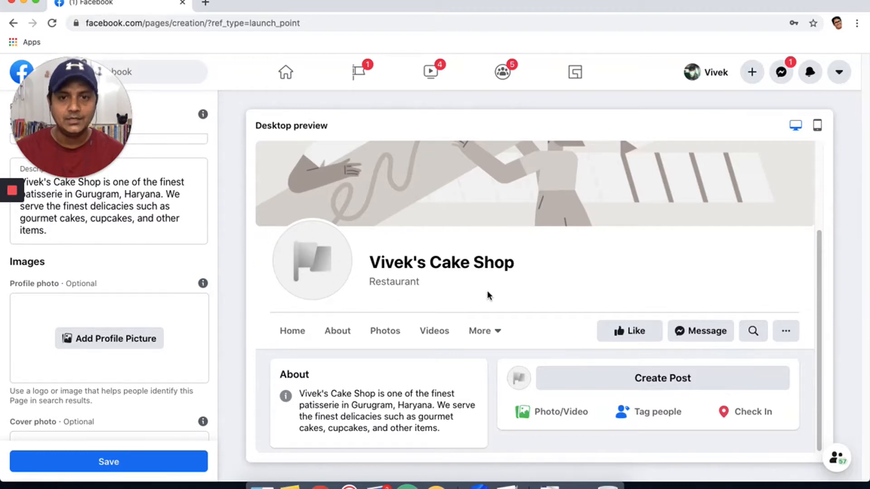
pyautogui.scroll(1, 166, 351)
pyautogui.scroll(-5, 165, 356)
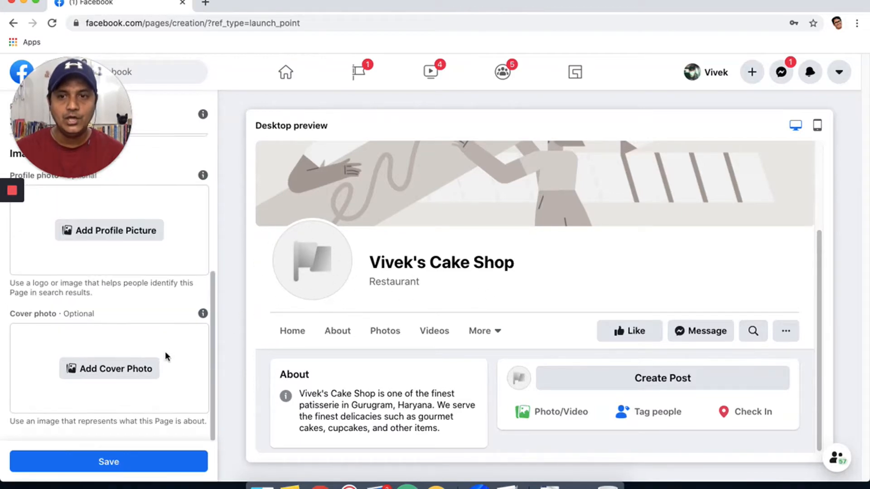
pyautogui.scroll(2, 165, 356)
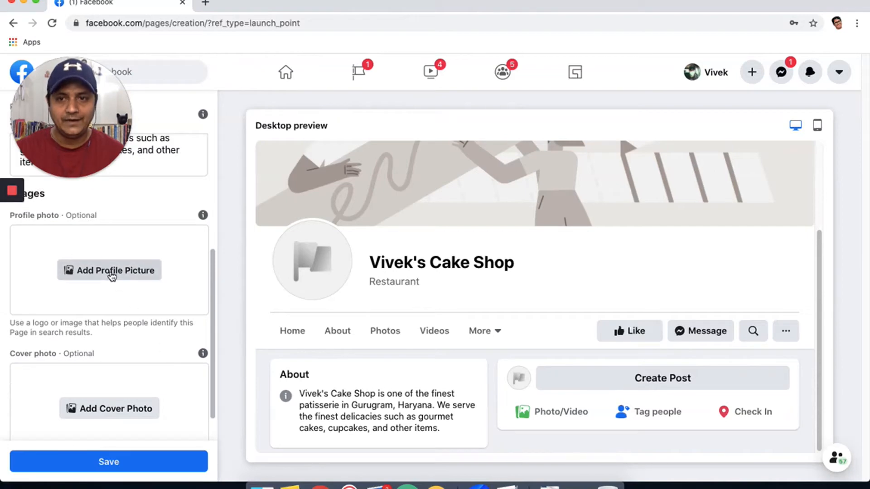
pyautogui.click(111, 274)
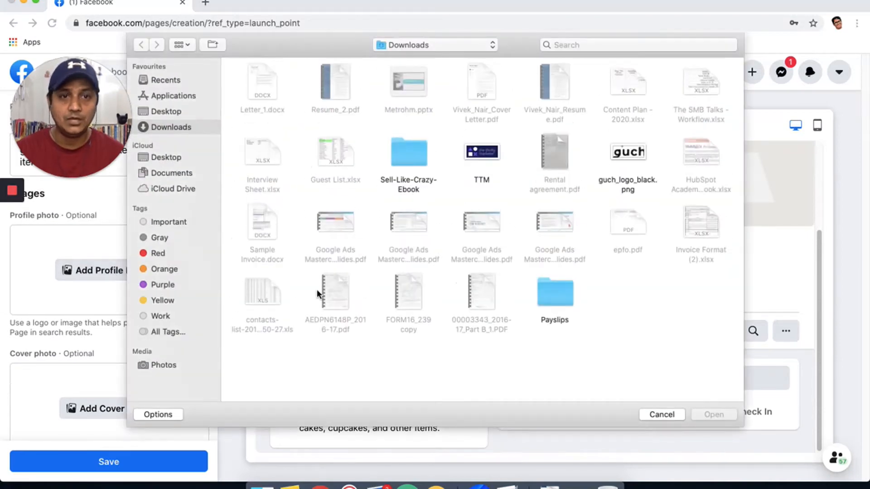
pyautogui.click(479, 159)
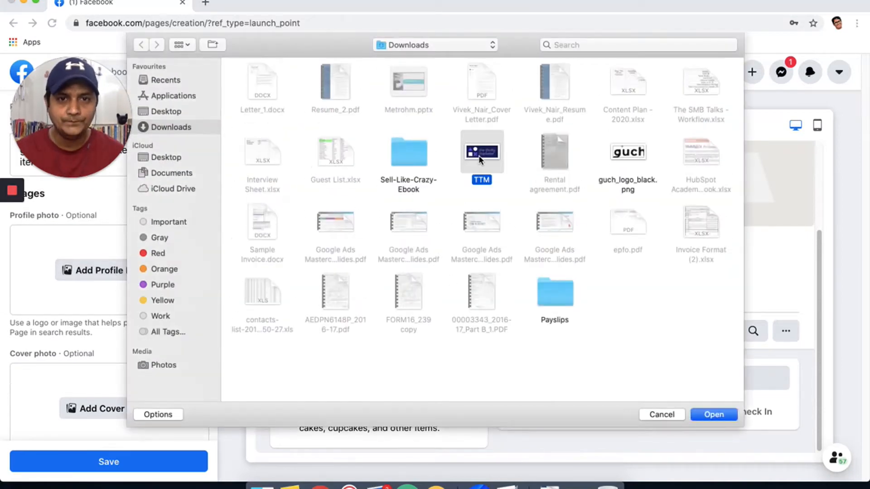
pyautogui.click(712, 415)
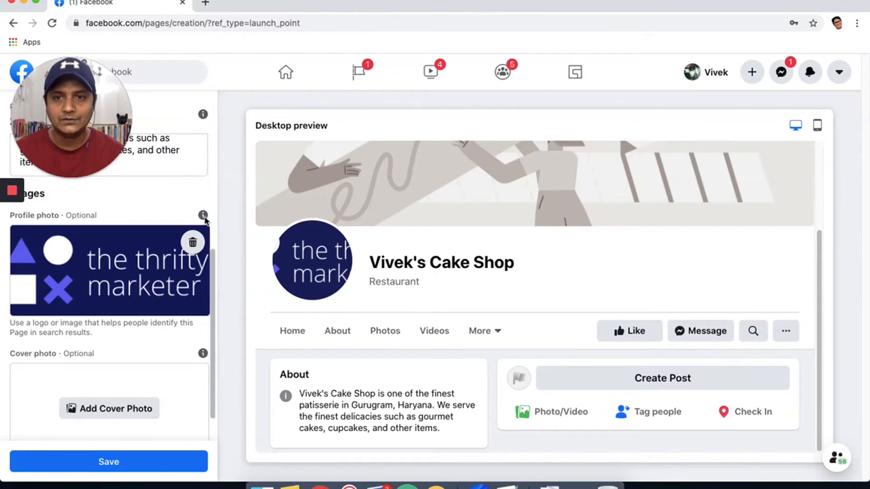
pyautogui.moveTo(203, 215)
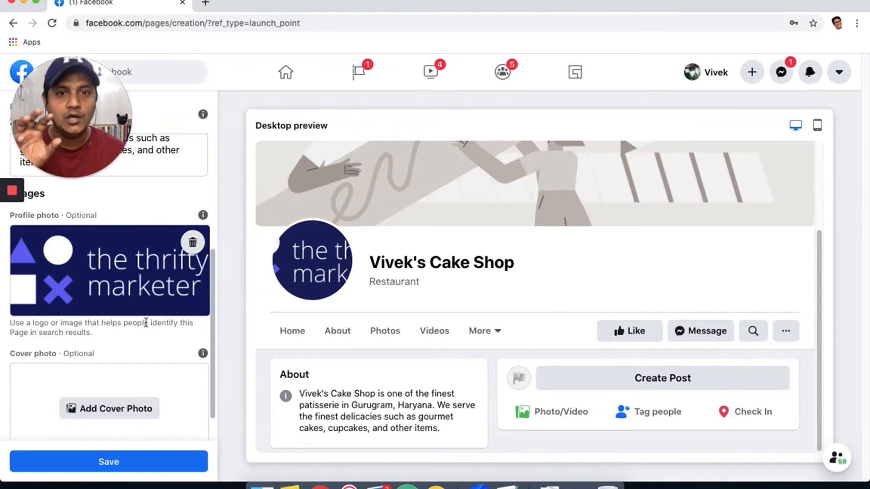
pyautogui.scroll(-2, 166, 399)
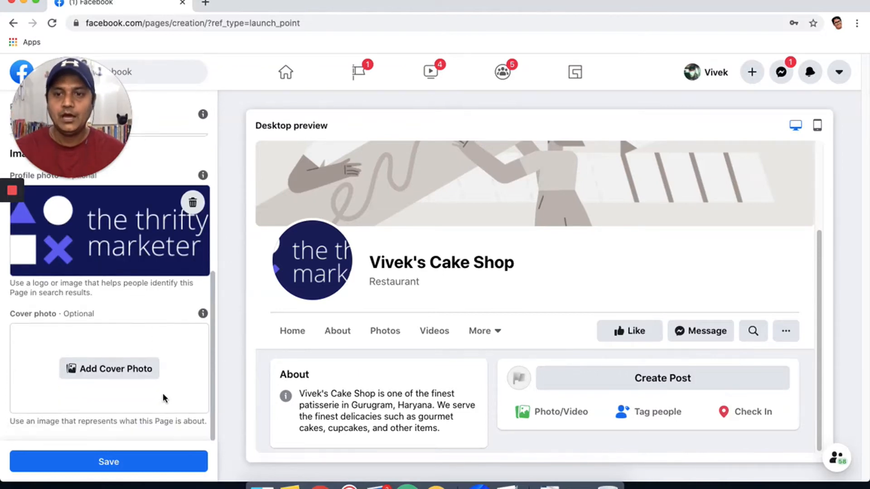
pyautogui.click(116, 369)
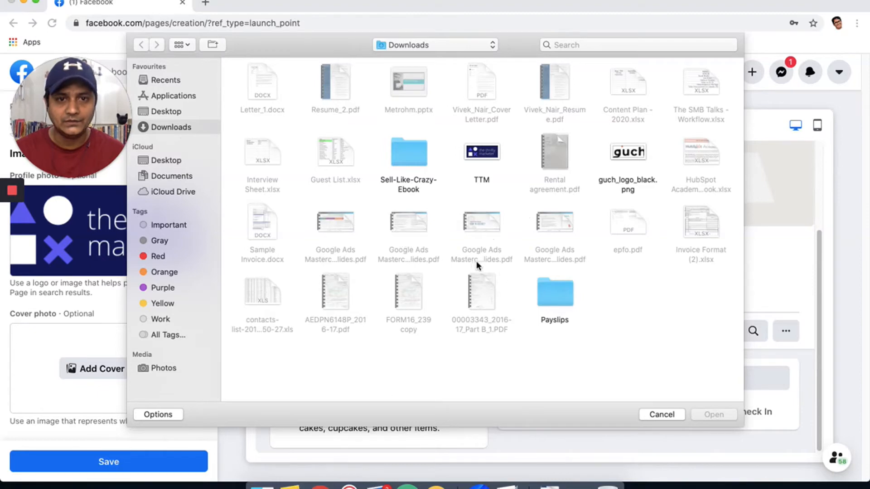
pyautogui.click(662, 415)
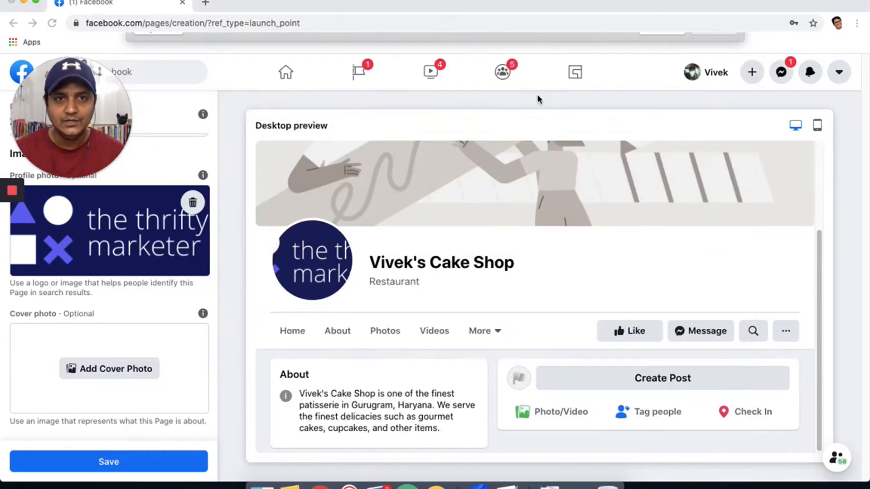
# Go to pexels.com in a new tab and search for cake photos.
pyautogui.click(205, 5)
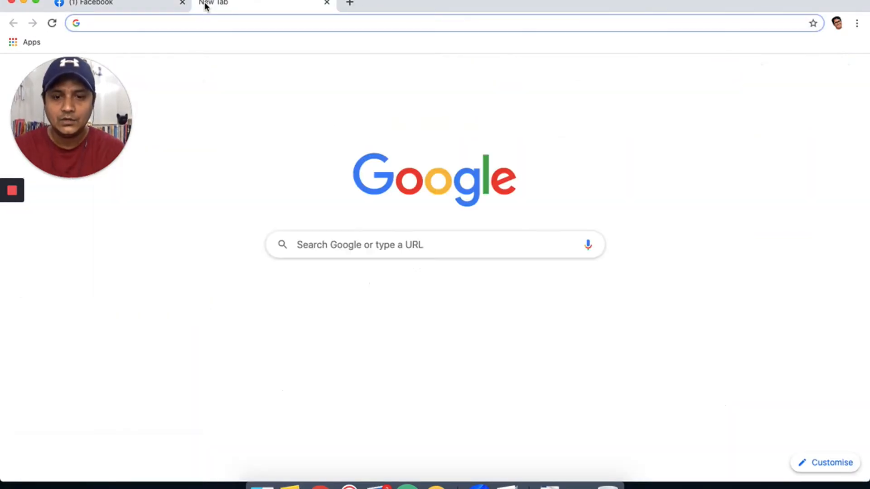
pyautogui.write('pexels.com')
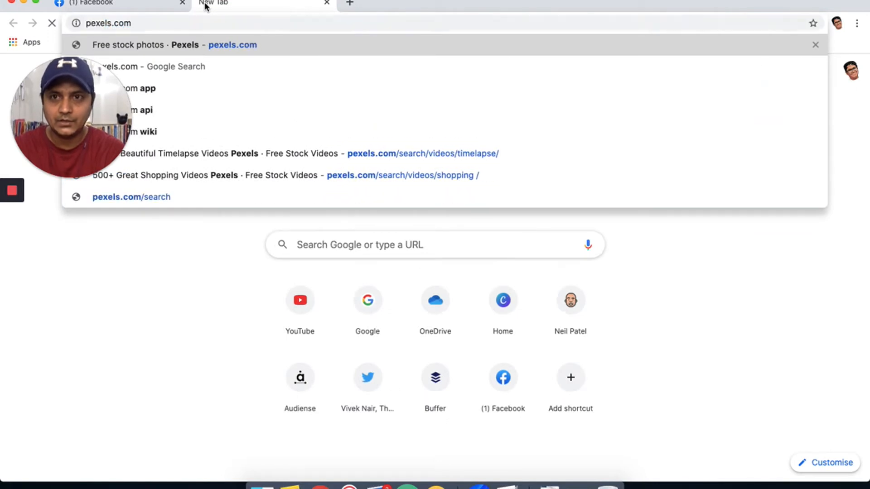
pyautogui.press('Return')
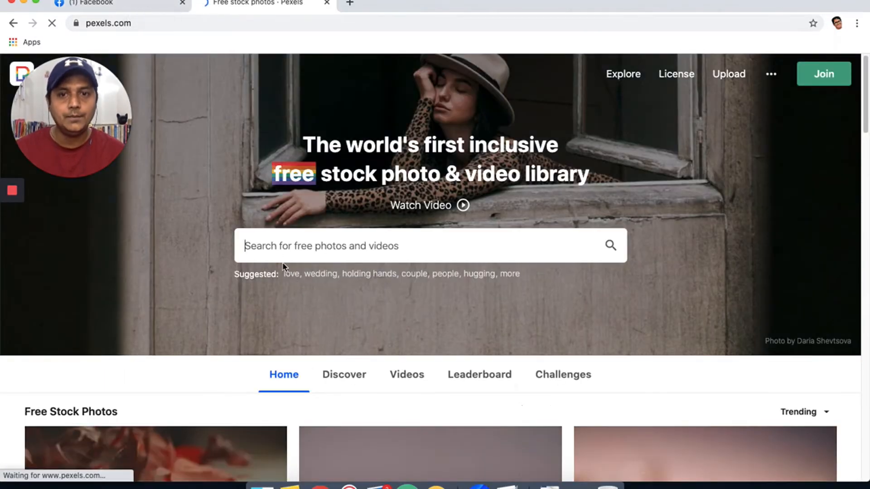
pyautogui.write('cake')
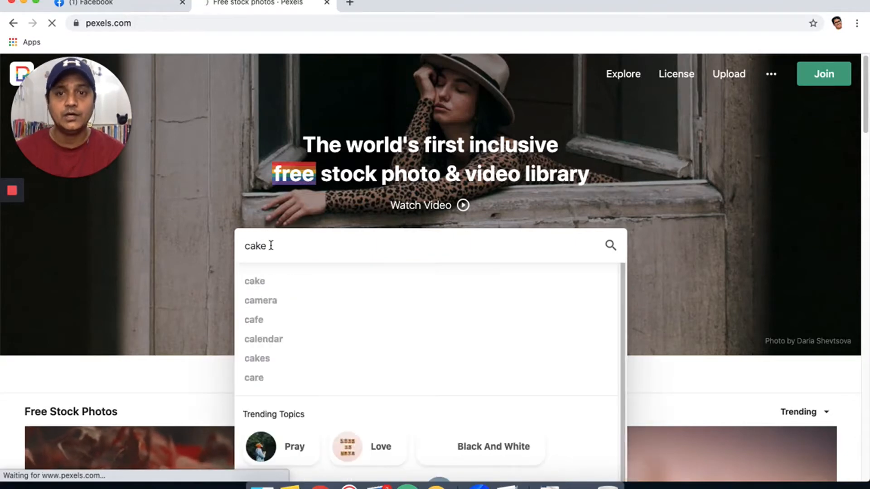
pyautogui.click(609, 247)
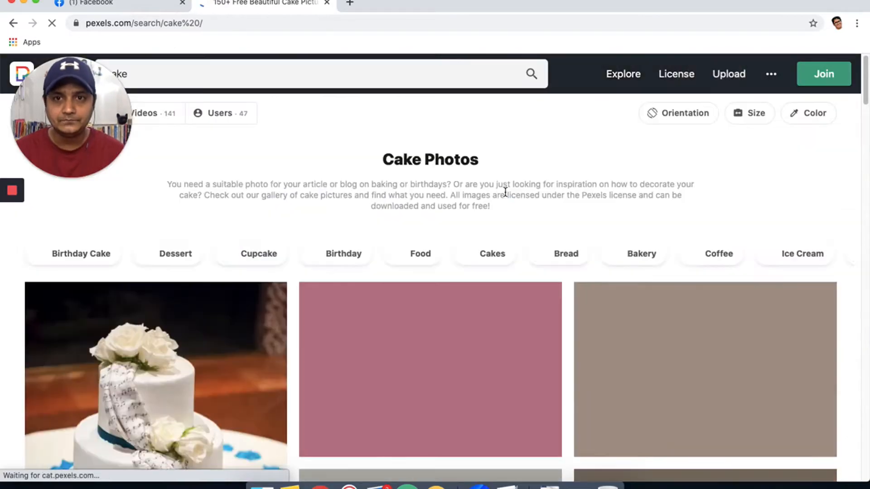
# Open the sliced chocolate cake photo and download it for free.
pyautogui.scroll(-3, 362, 317)
pyautogui.scroll(-5, 371, 340)
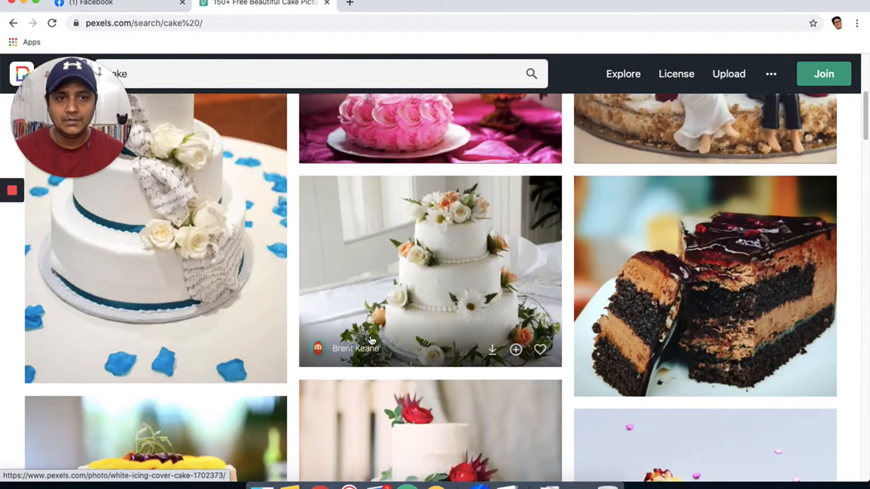
pyautogui.click(675, 312)
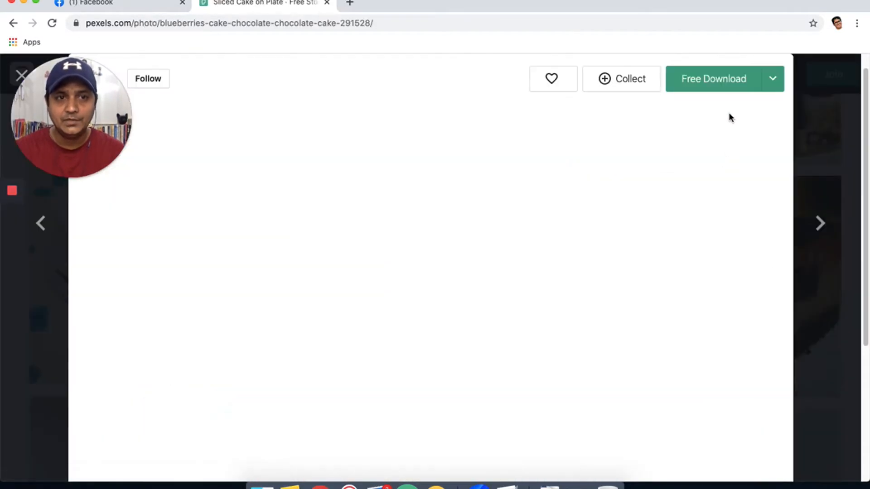
pyautogui.click(703, 86)
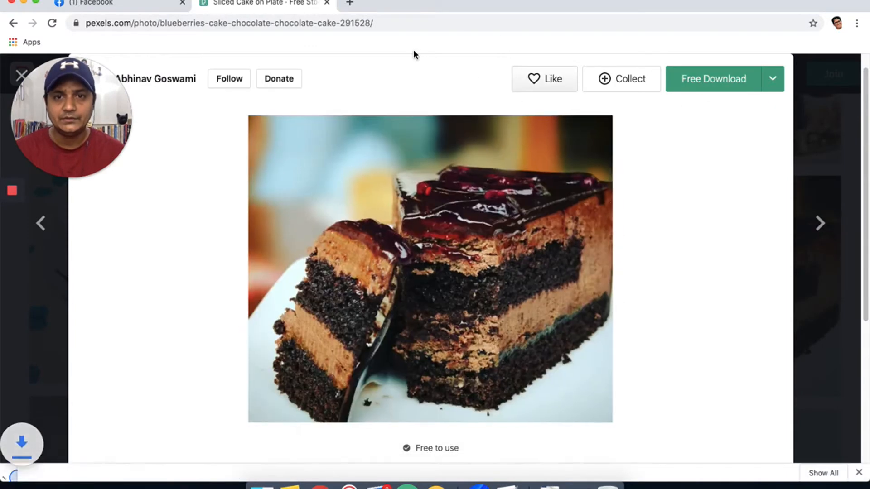
pyautogui.click(326, 3)
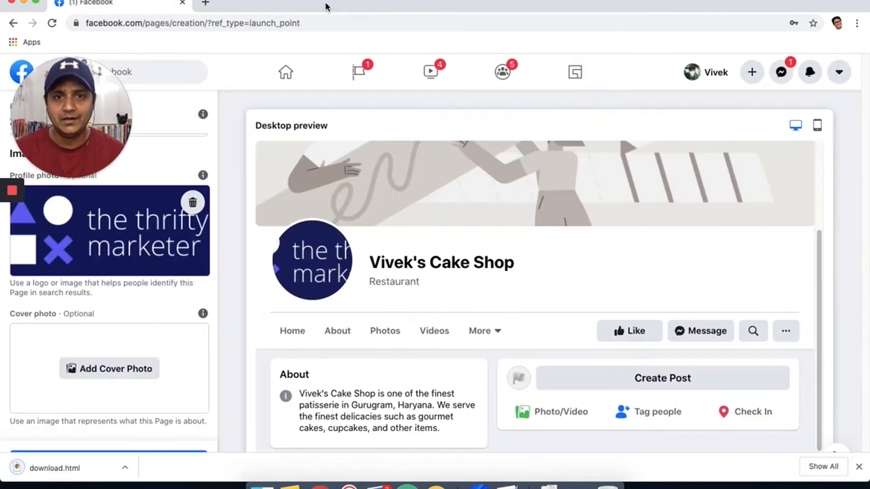
pyautogui.click(97, 377)
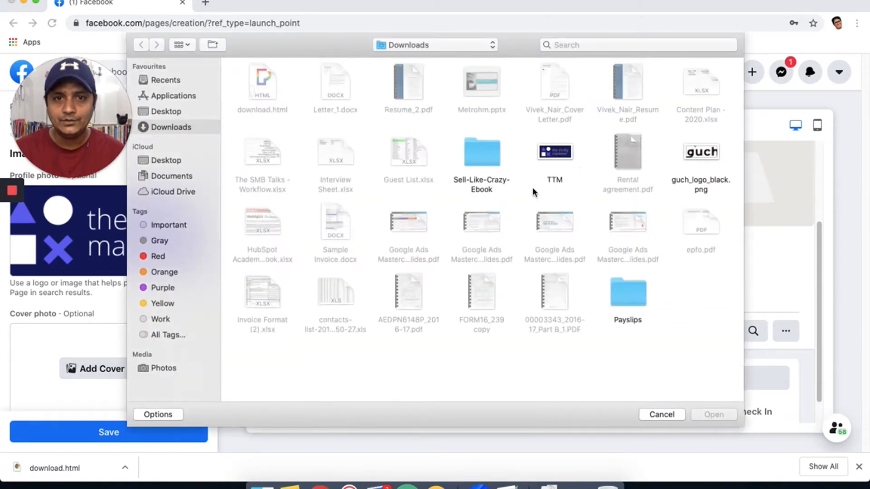
pyautogui.click(664, 414)
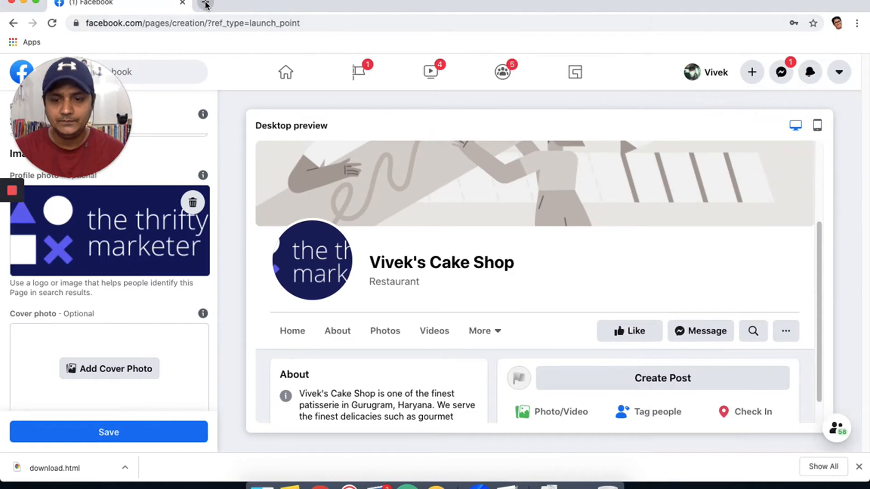
# Reopen the closed cake photo page, download the photo again, and return to Facebook.
pyautogui.press('super+shift+t')
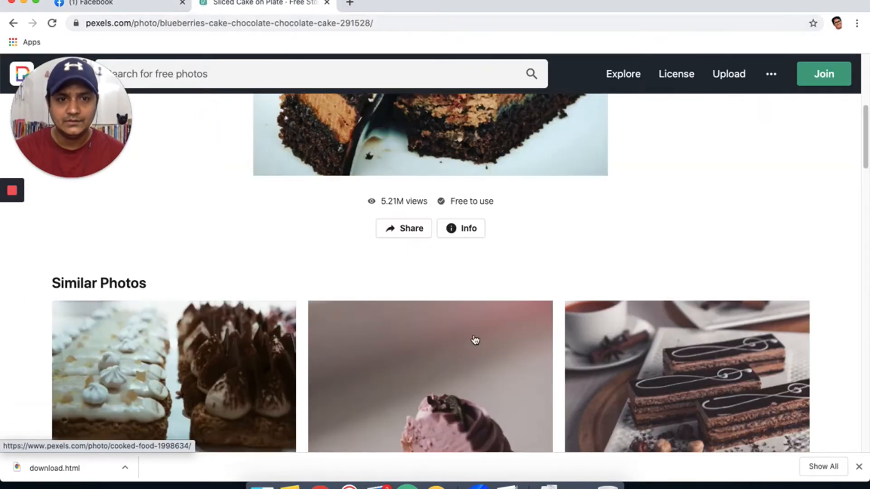
pyautogui.scroll(5, 483, 162)
pyautogui.click(725, 133)
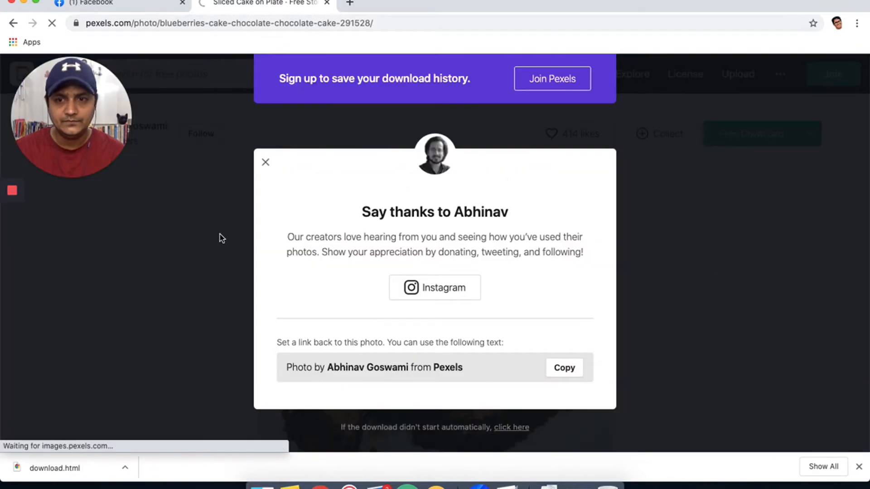
pyautogui.click(114, 3)
pyautogui.click(326, 218)
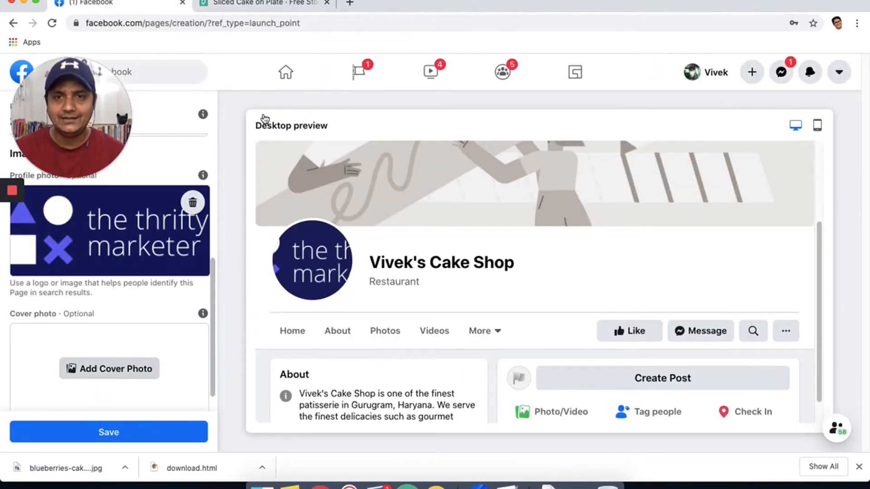
# Set the downloaded blueberries cake JPG as the cover, reposition it, and save the Page.
pyautogui.click(257, 113)
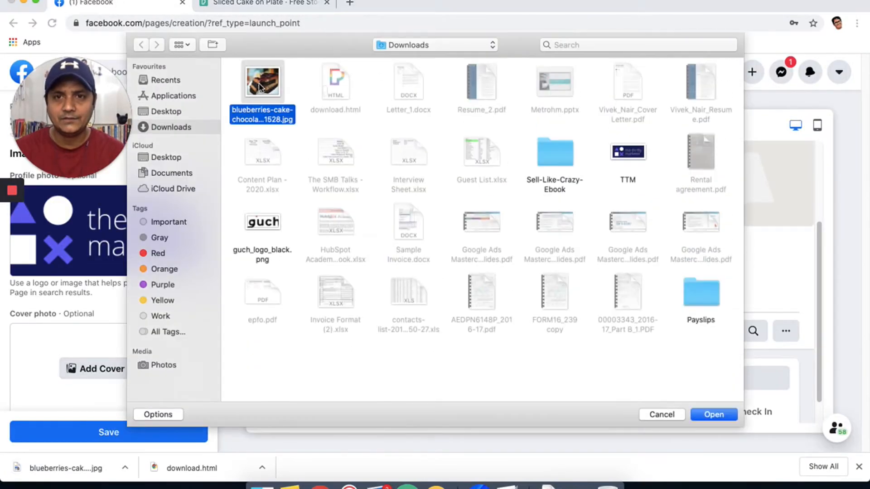
pyautogui.click(713, 414)
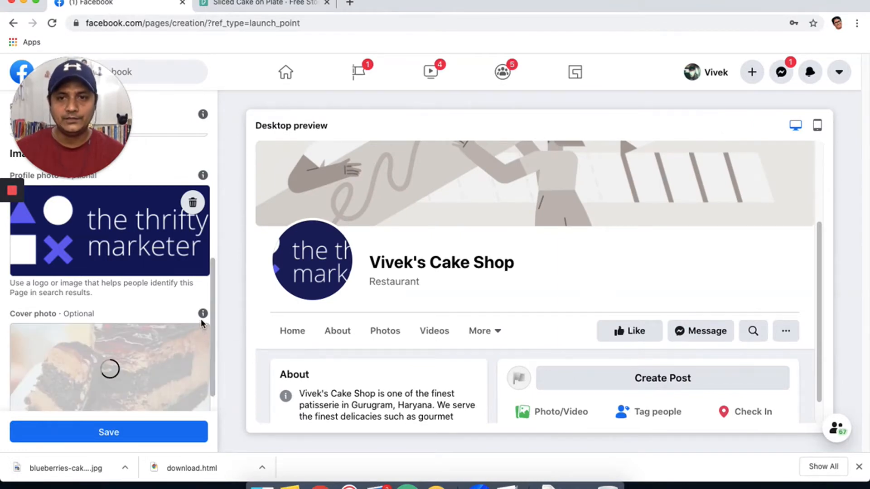
pyautogui.moveTo(202, 319)
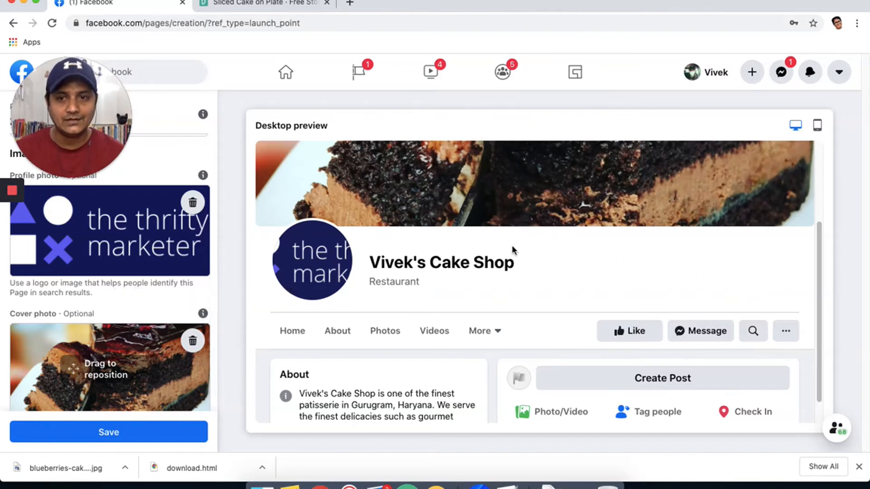
pyautogui.moveTo(94, 374); pyautogui.dragTo(117, 369)
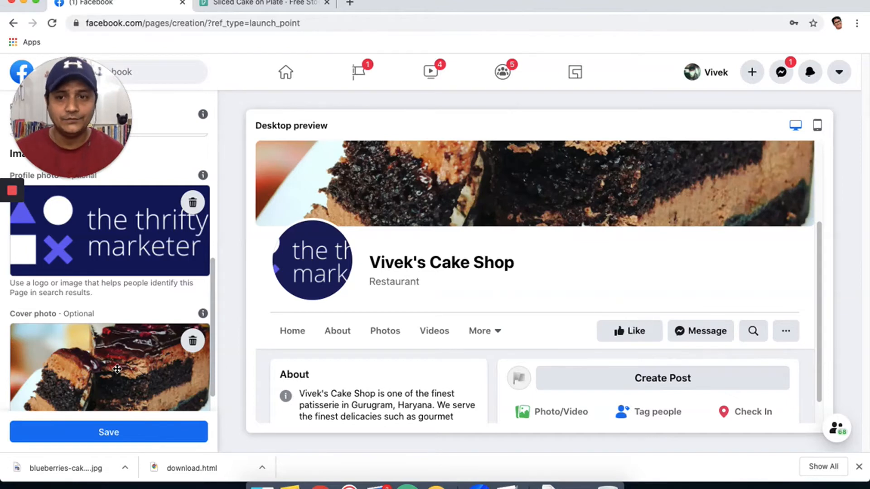
pyautogui.click(858, 469)
pyautogui.click(110, 462)
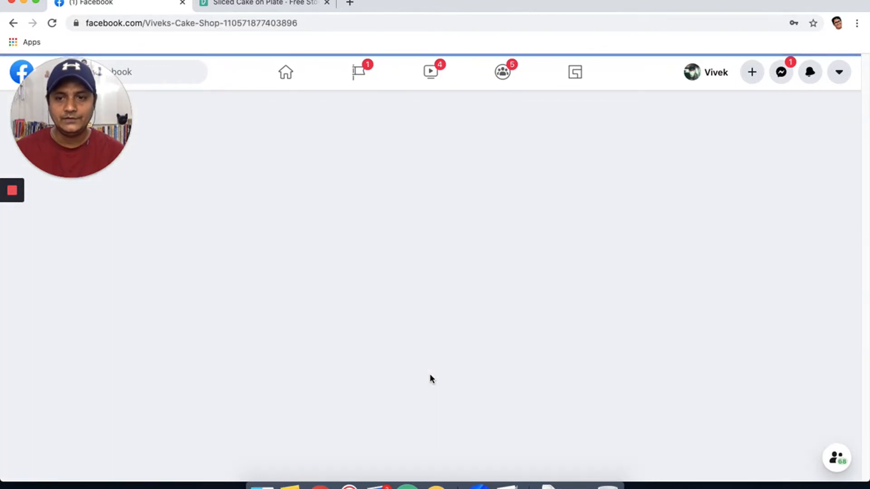
pyautogui.click(263, 4)
pyautogui.click(258, 23)
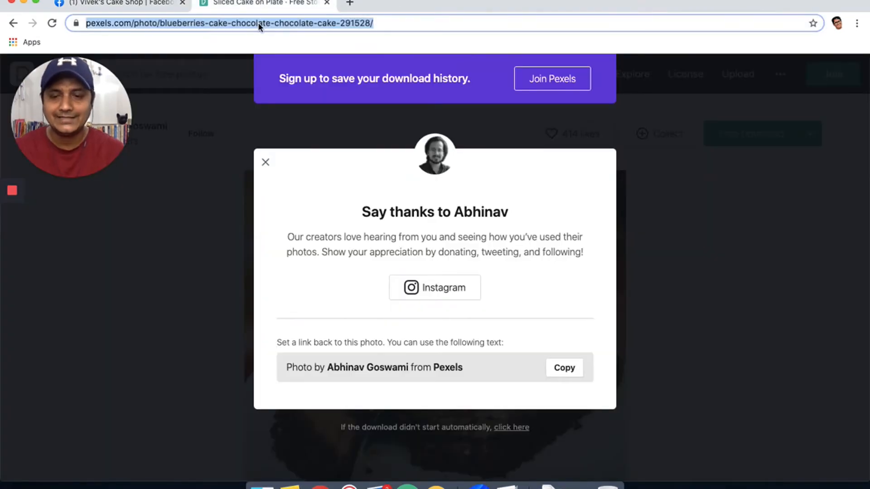
# Google 'buffer facebook page' and open the 'Buffer - Home | Facebook' result.
pyautogui.write('buffer ')
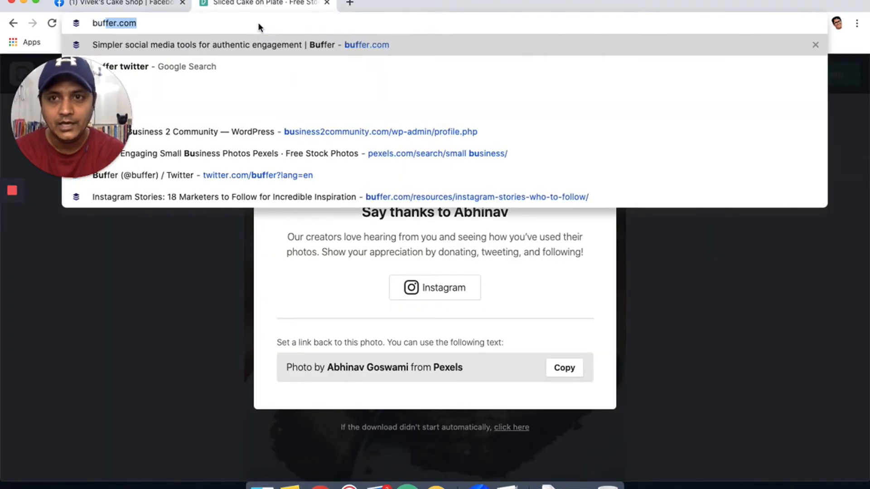
pyautogui.write('facebook ')
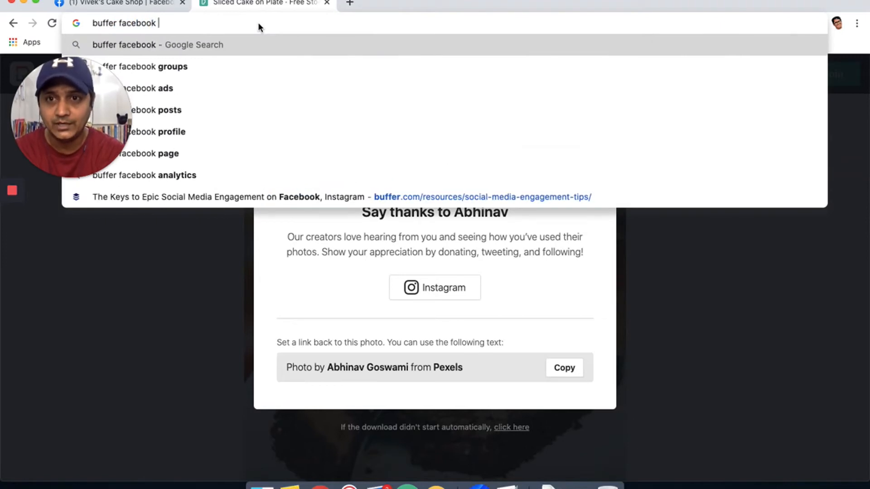
pyautogui.write('page')
pyautogui.press('Return')
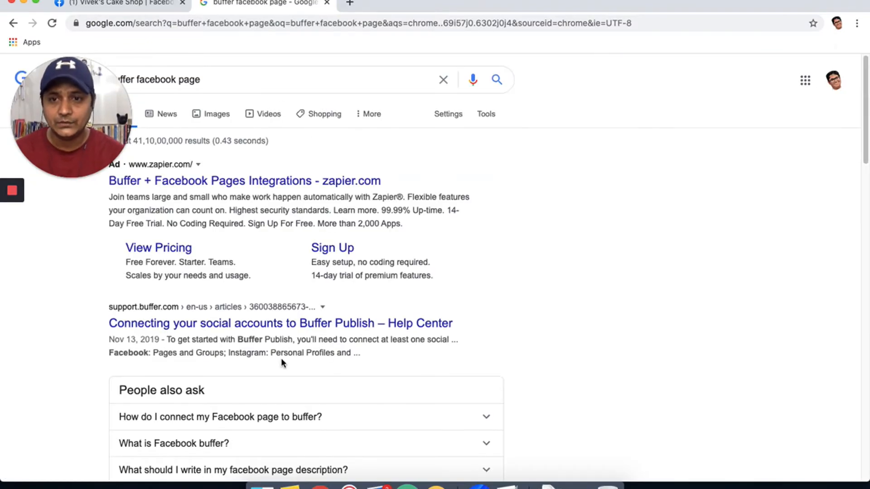
pyautogui.scroll(-7, 281, 358)
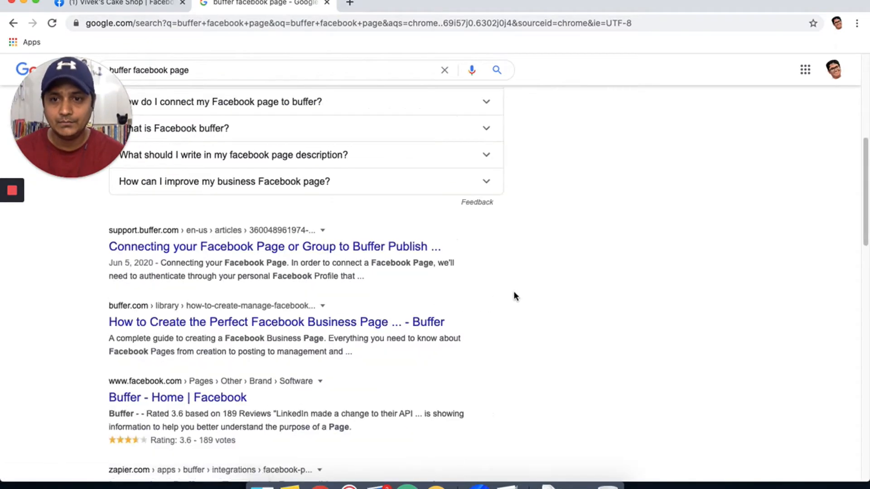
pyautogui.click(225, 400)
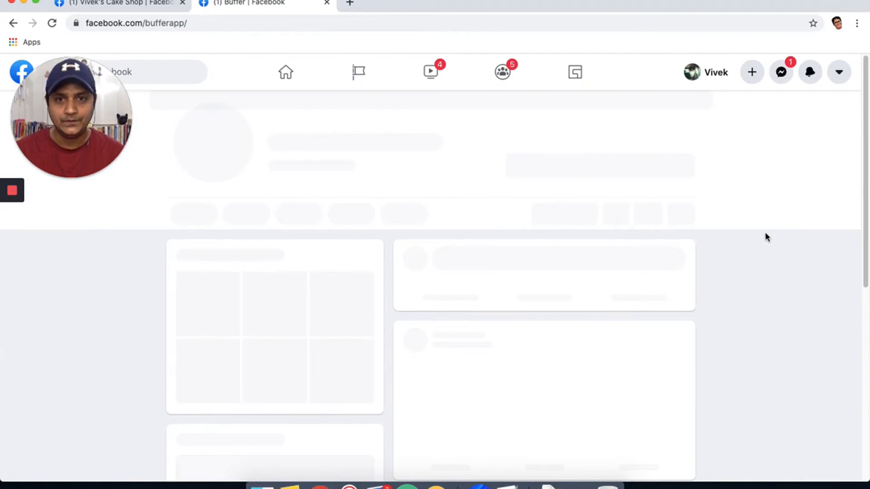
pyautogui.scroll(-5, 620, 200)
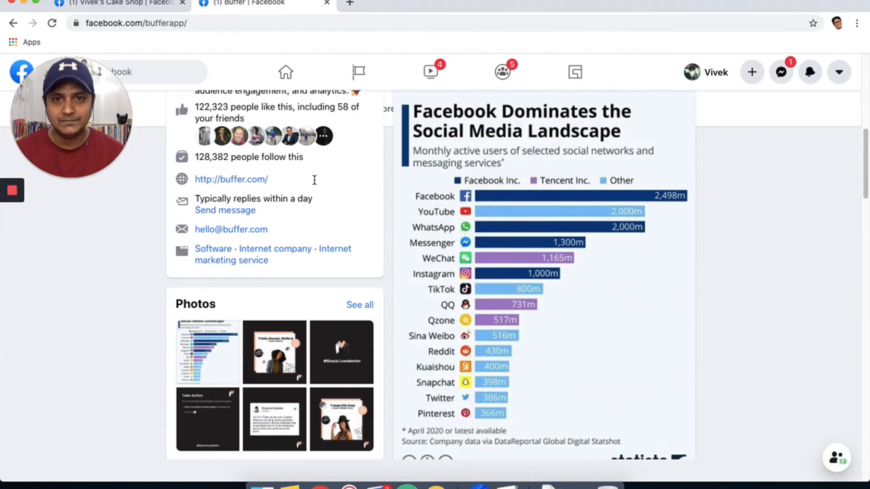
pyautogui.scroll(10, 315, 183)
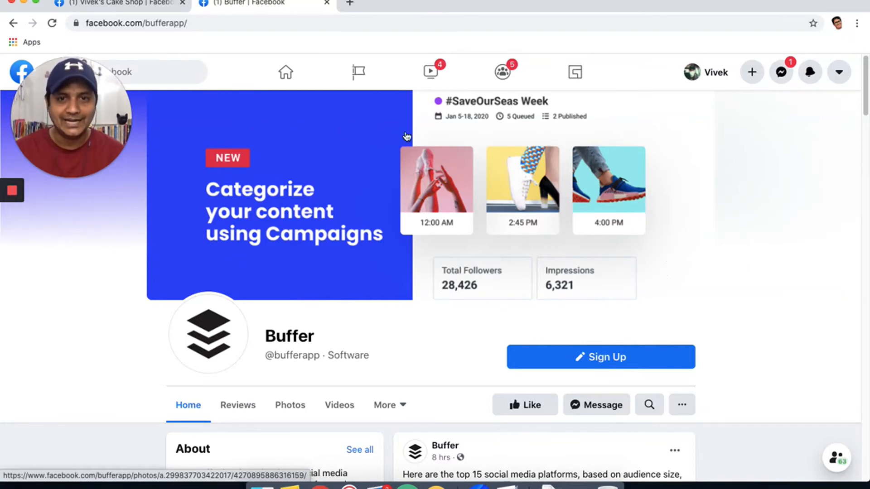
# Close the Buffer tab and look over the cake shop Page's cover and profile.
pyautogui.click(327, 7)
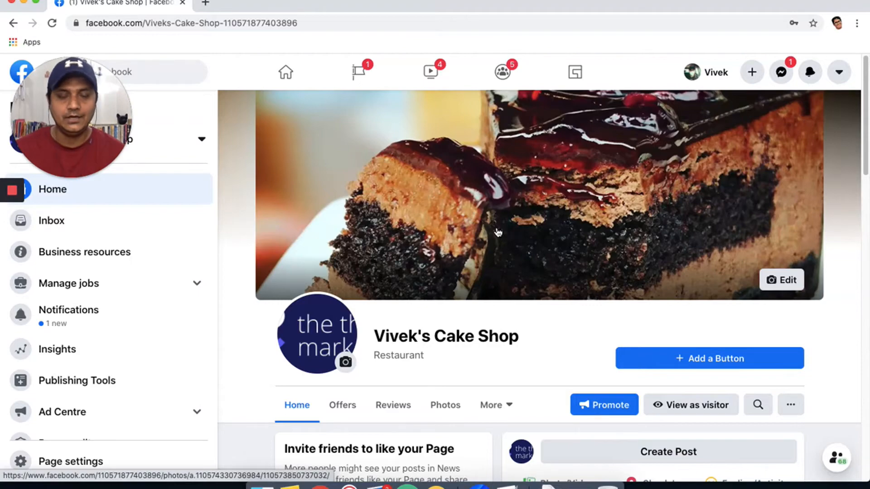
pyautogui.scroll(-3, 417, 299)
pyautogui.scroll(2, 376, 292)
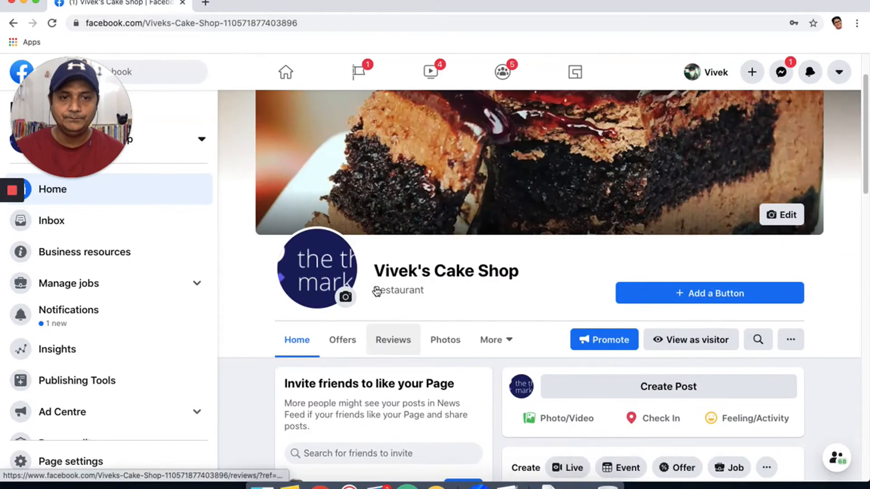
pyautogui.scroll(1, 376, 291)
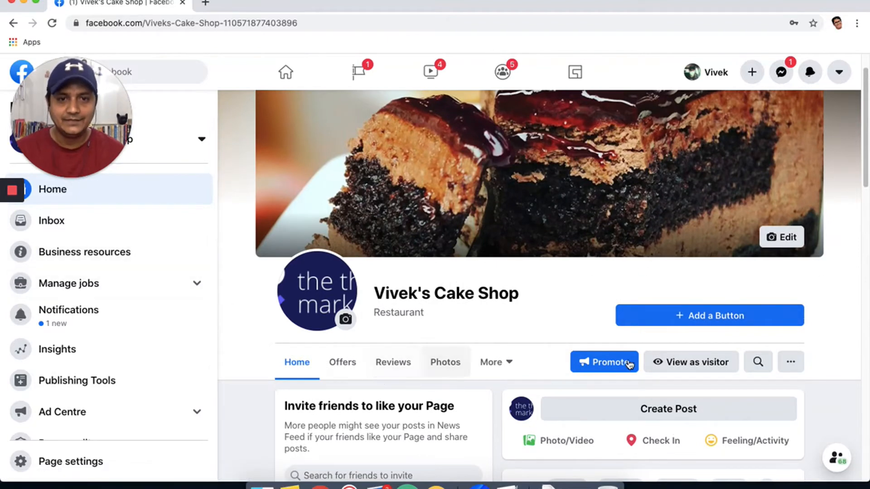
# Start adding a Page action button, browse the action list, and select Order Food.
pyautogui.click(668, 314)
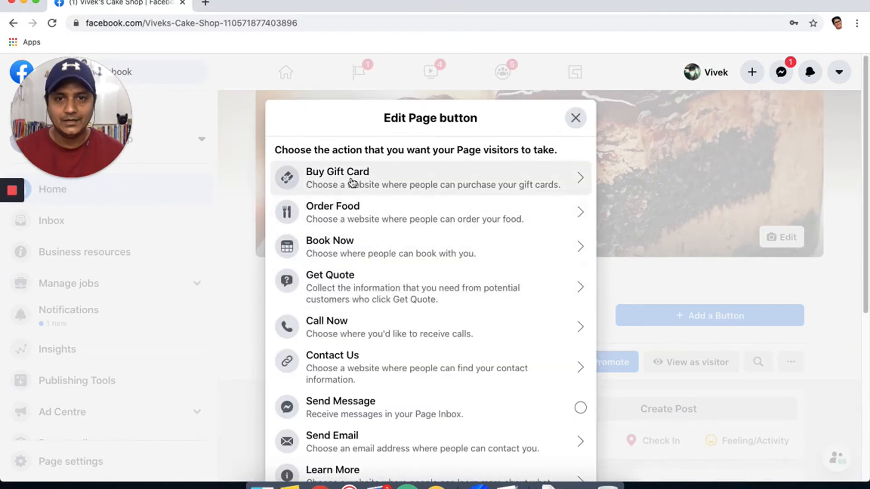
pyautogui.scroll(-3, 405, 209)
pyautogui.scroll(-4, 404, 210)
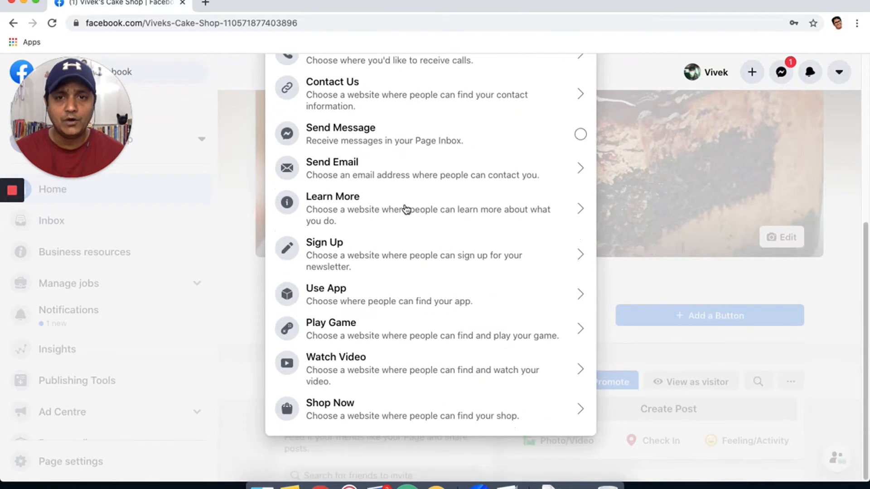
pyautogui.scroll(6, 403, 208)
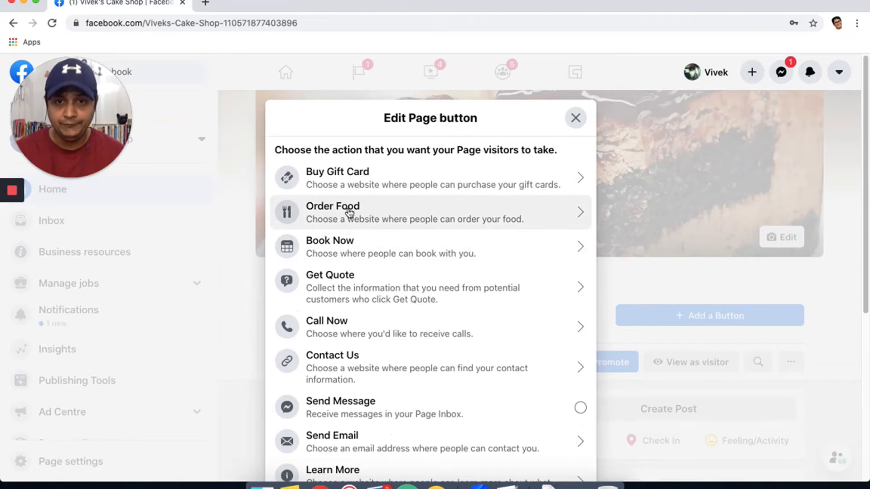
pyautogui.scroll(-1, 362, 245)
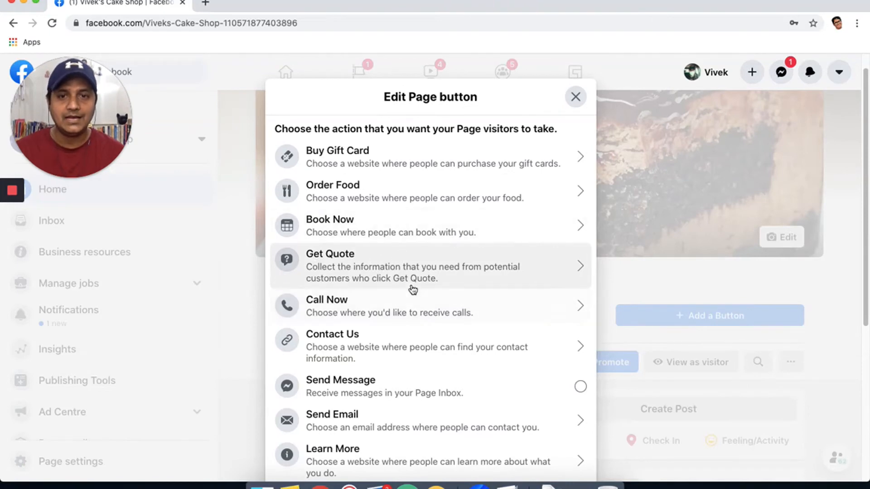
pyautogui.scroll(-1, 412, 290)
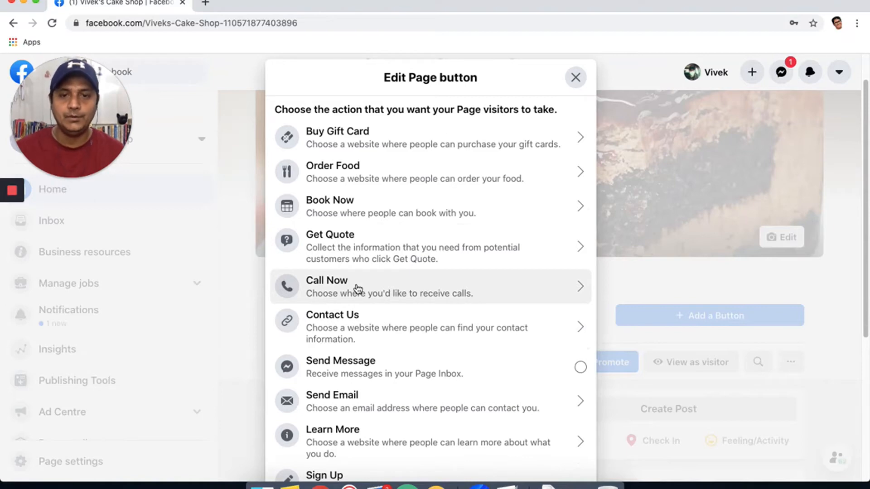
pyautogui.scroll(-3, 385, 288)
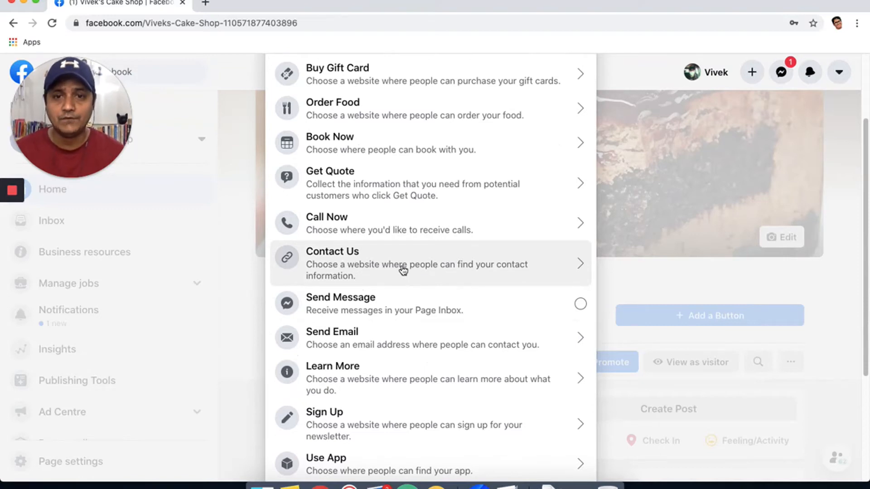
pyautogui.scroll(-1, 401, 270)
pyautogui.scroll(-4, 498, 288)
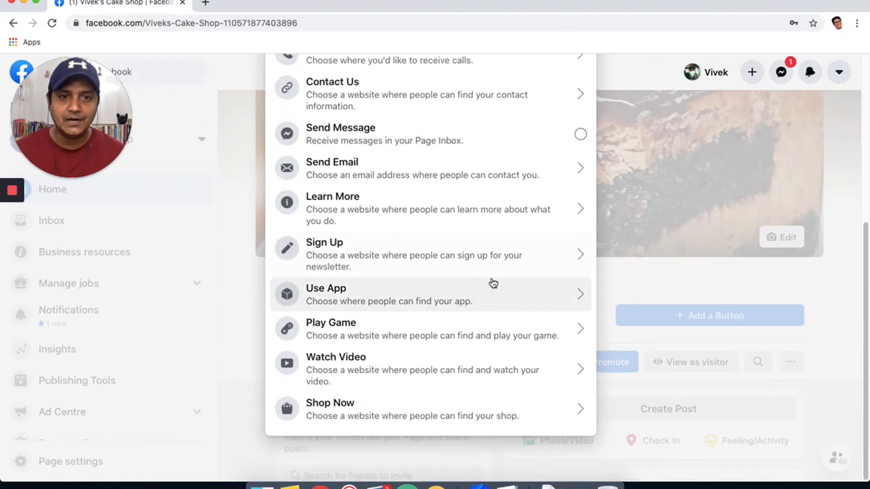
pyautogui.scroll(2, 483, 276)
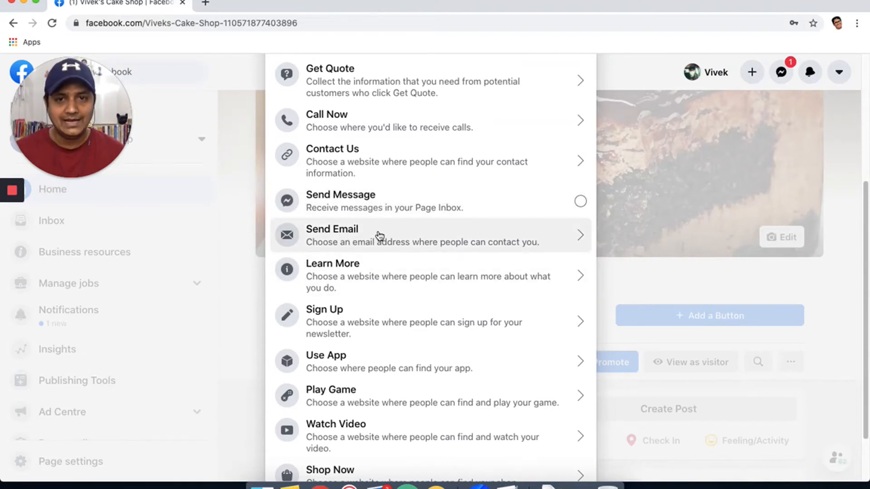
pyautogui.scroll(-1, 379, 237)
pyautogui.scroll(-2, 372, 227)
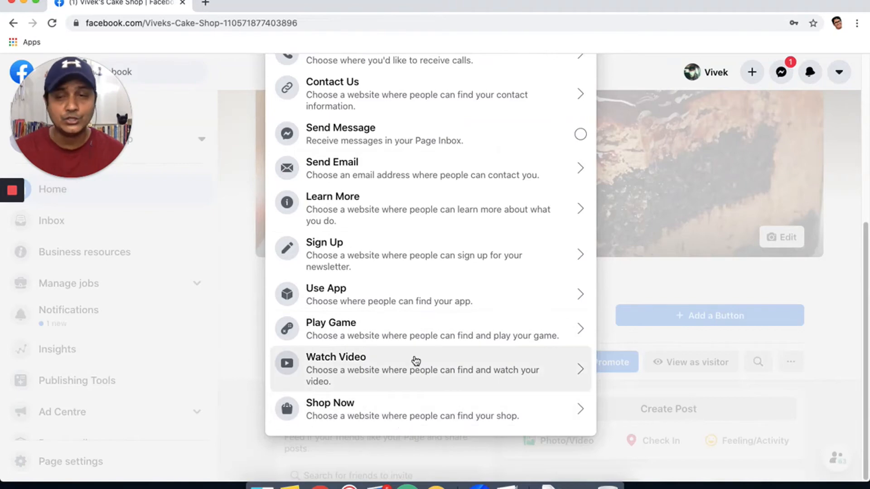
pyautogui.scroll(5, 428, 227)
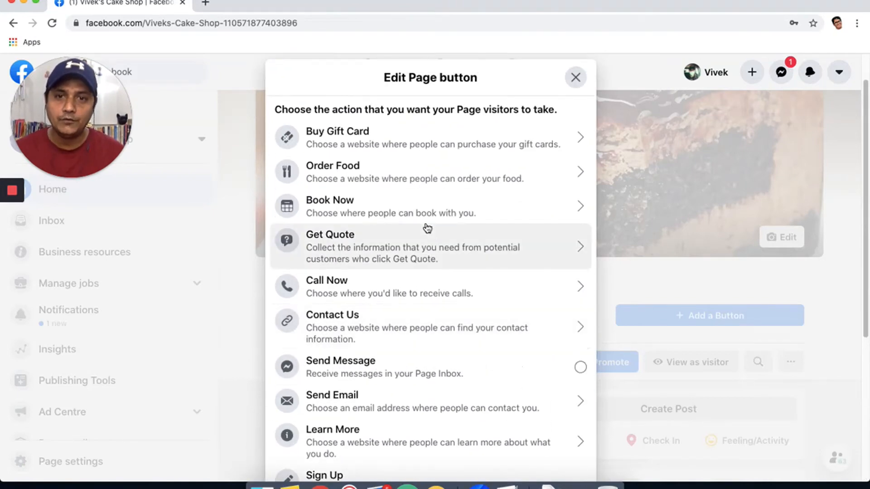
pyautogui.click(406, 178)
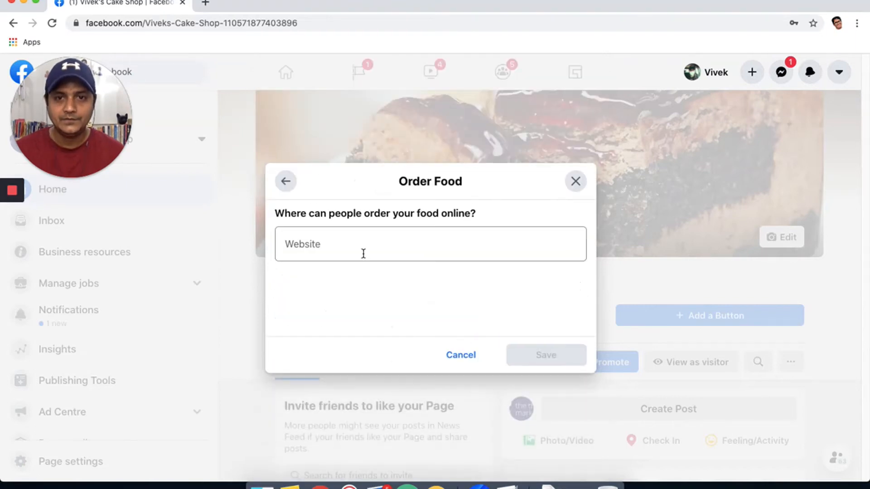
pyautogui.click(354, 250)
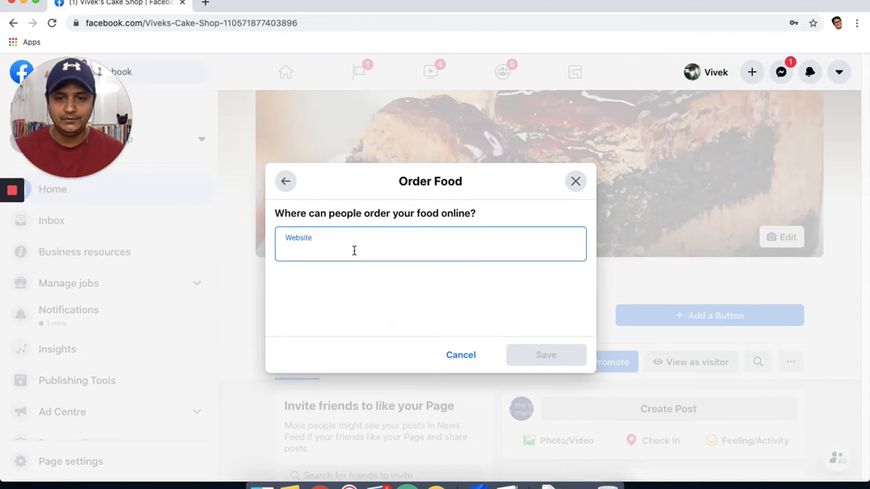
pyautogui.write('www.the')
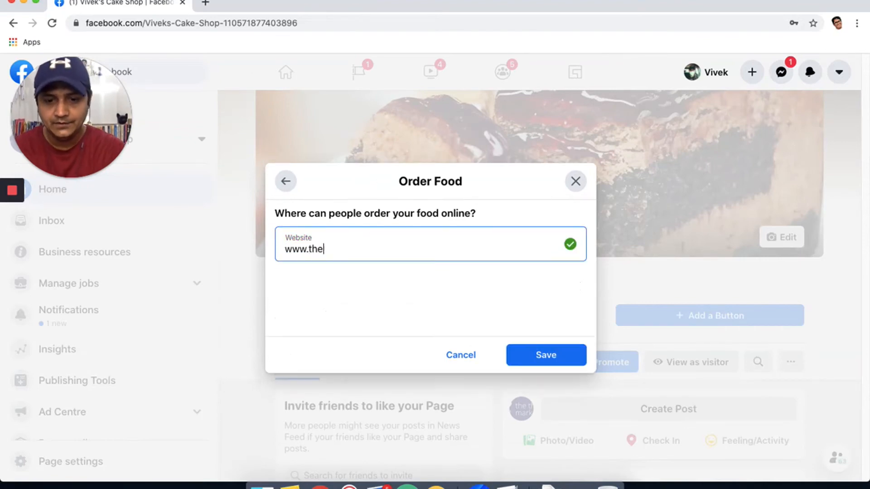
pyautogui.write('thrifty')
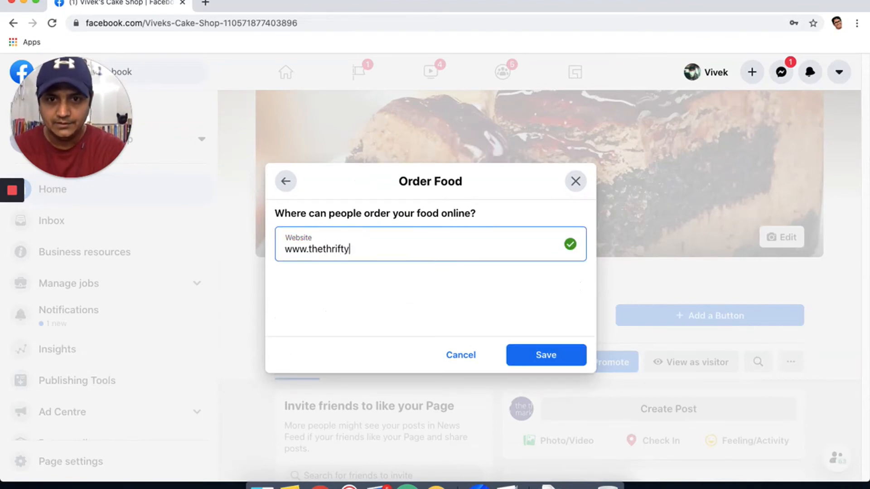
pyautogui.write('marketer.')
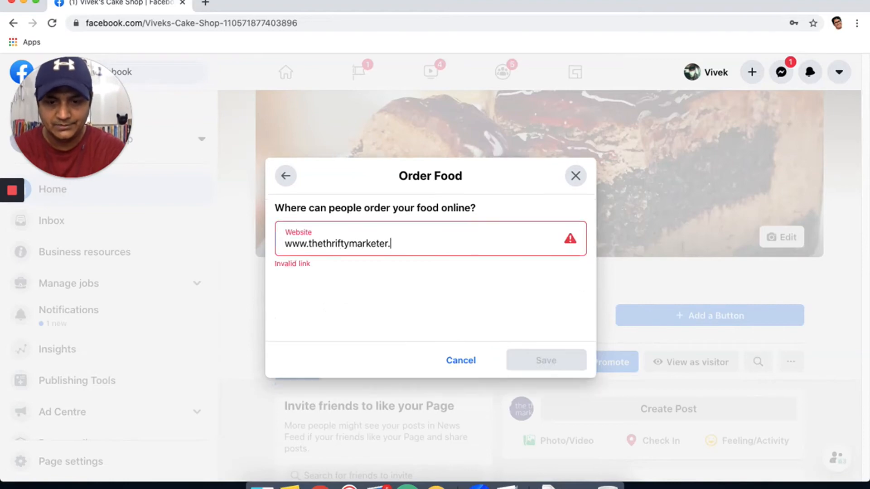
pyautogui.write('com')
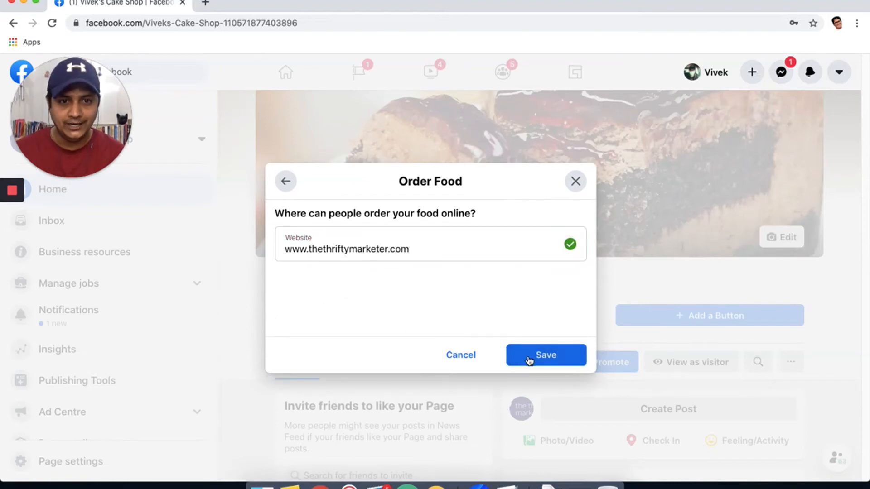
pyautogui.click(528, 361)
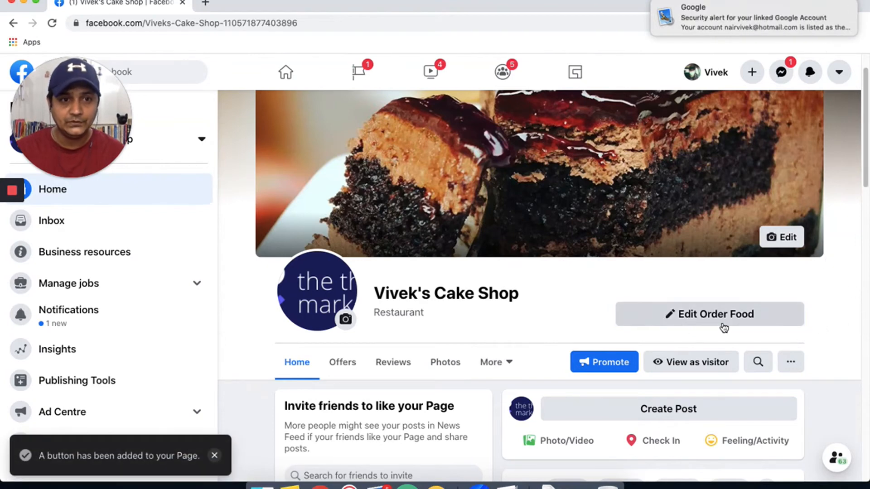
pyautogui.scroll(-3, 728, 277)
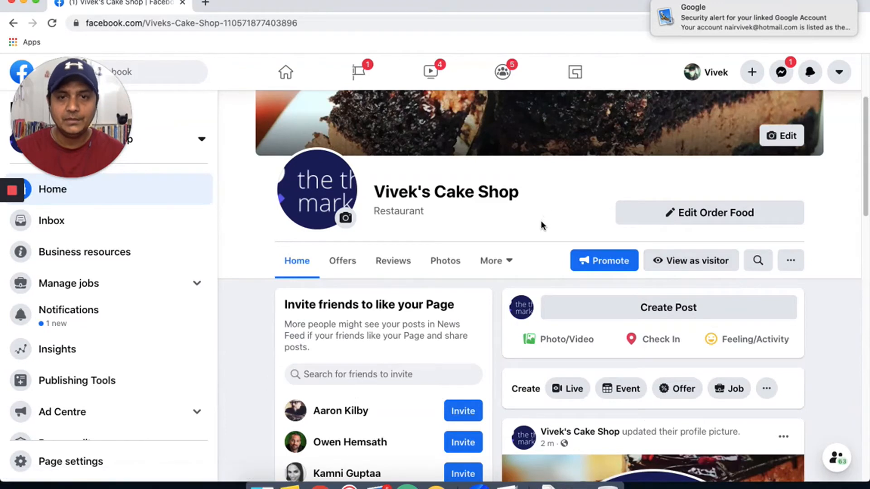
pyautogui.scroll(3, 537, 227)
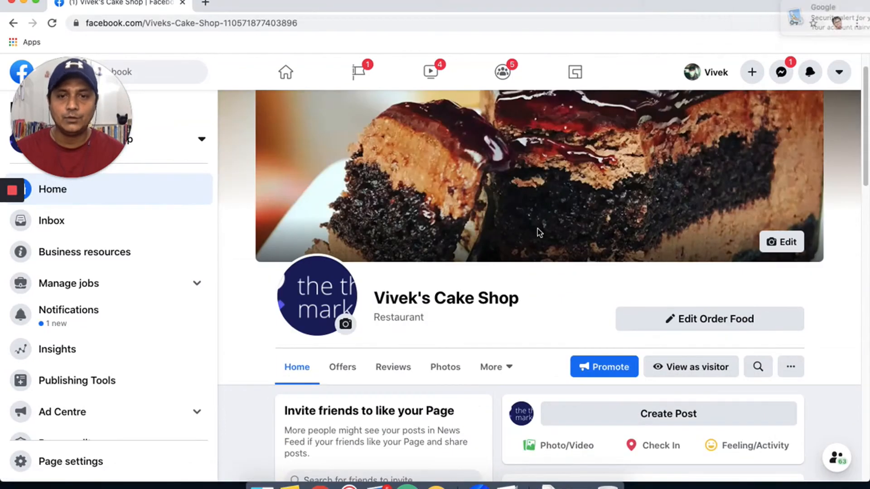
pyautogui.click(678, 367)
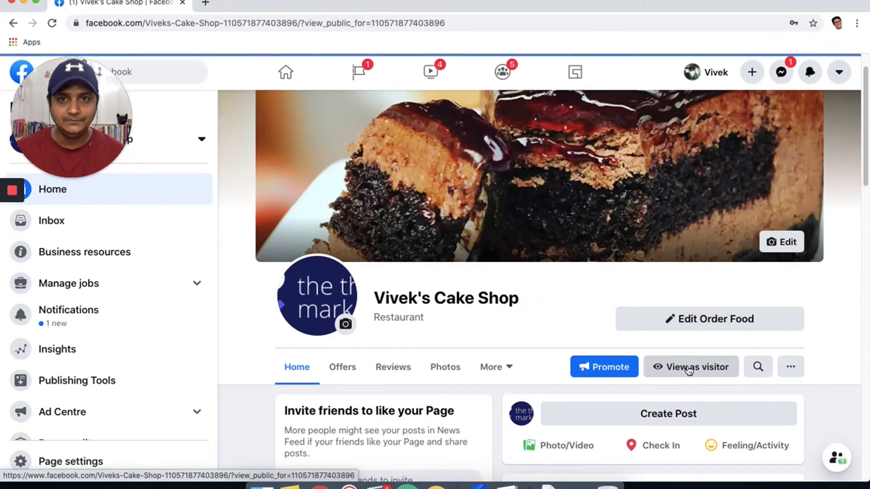
pyautogui.scroll(-6, 243, 325)
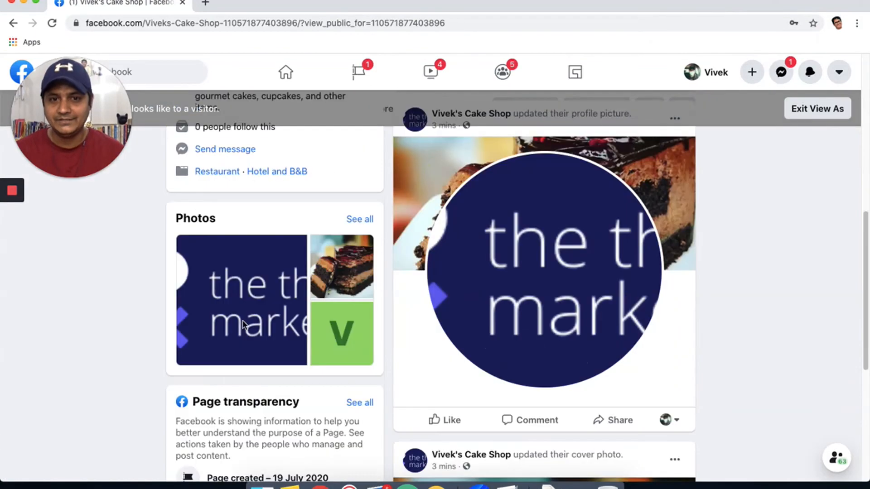
pyautogui.scroll(6, 244, 324)
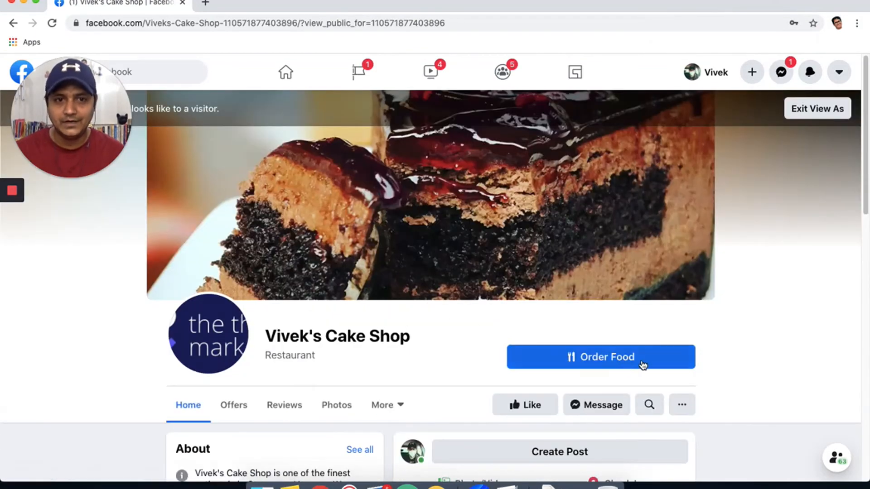
pyautogui.click(608, 358)
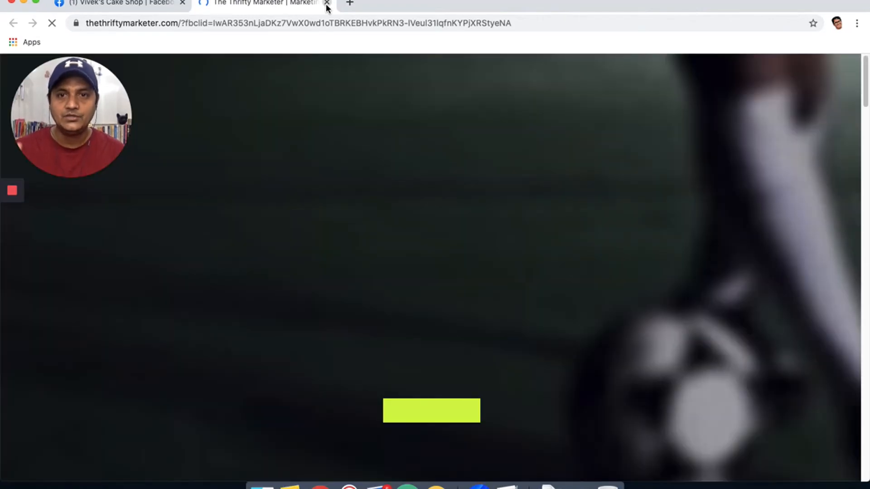
pyautogui.click(327, 3)
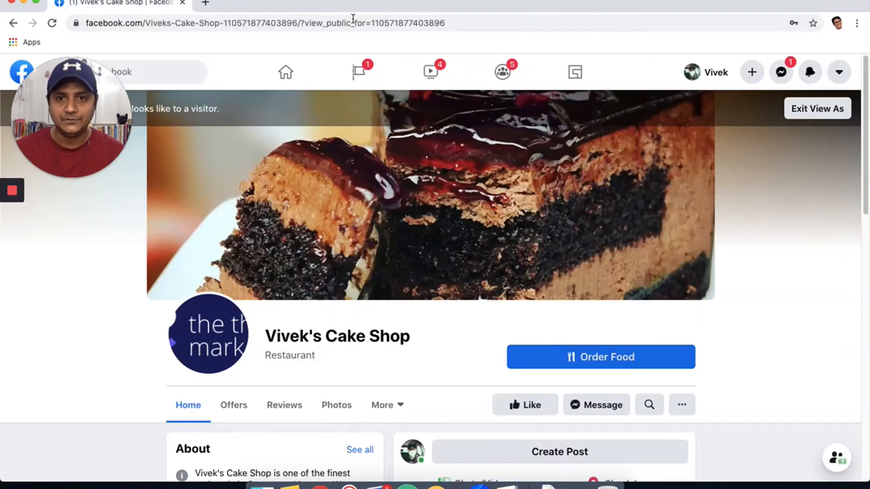
pyautogui.click(829, 113)
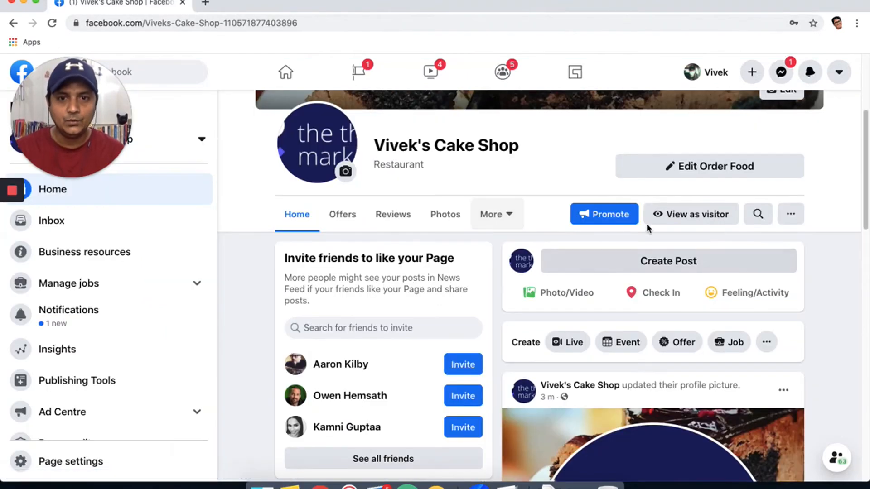
pyautogui.scroll(-3, 469, 233)
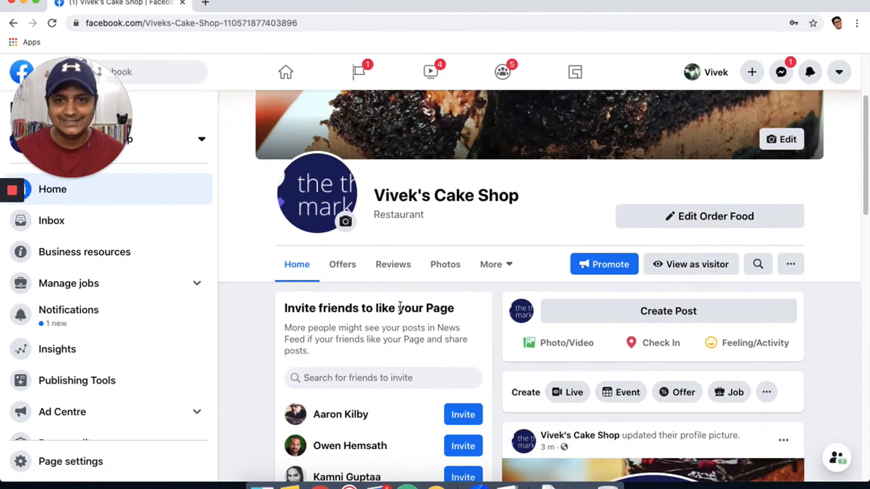
# Go to the Page's About section via More, then open and dismiss the ... actions menu.
pyautogui.click(498, 267)
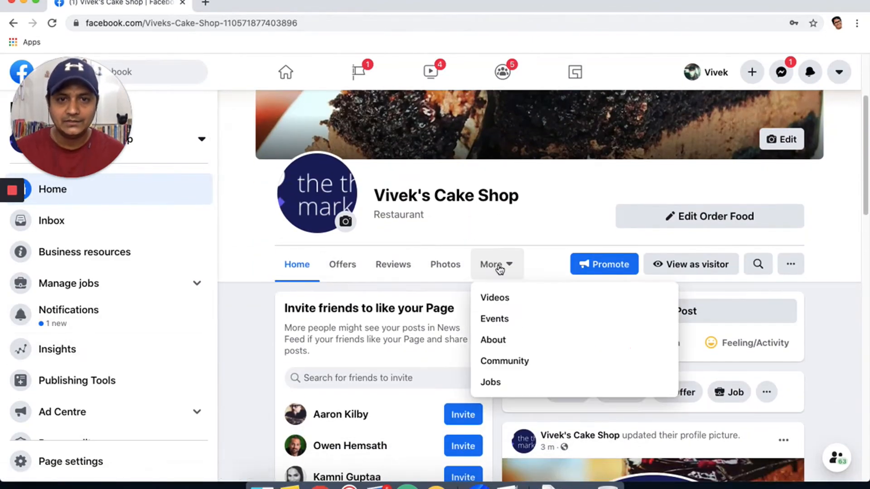
pyautogui.click(499, 340)
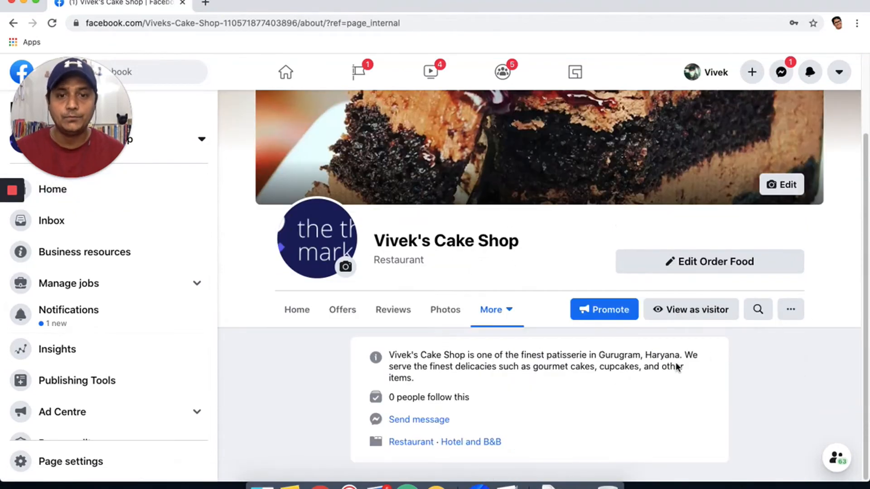
pyautogui.scroll(2, 613, 378)
pyautogui.scroll(-2, 614, 379)
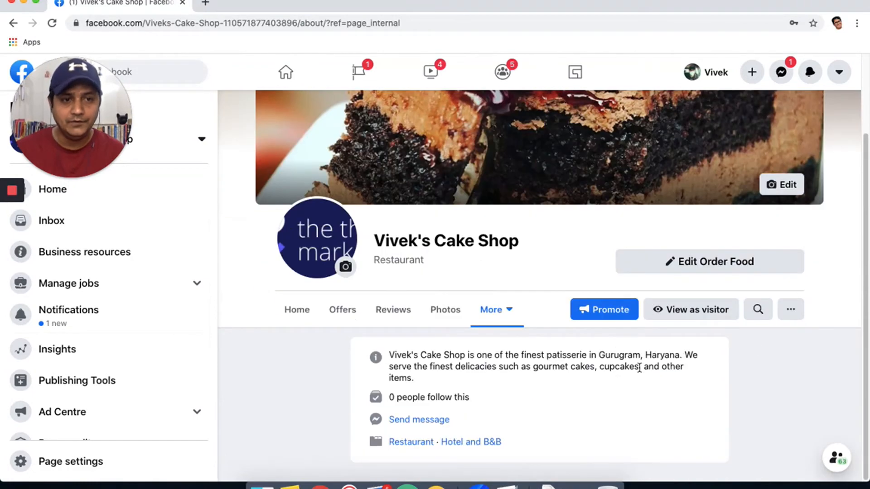
pyautogui.click(791, 312)
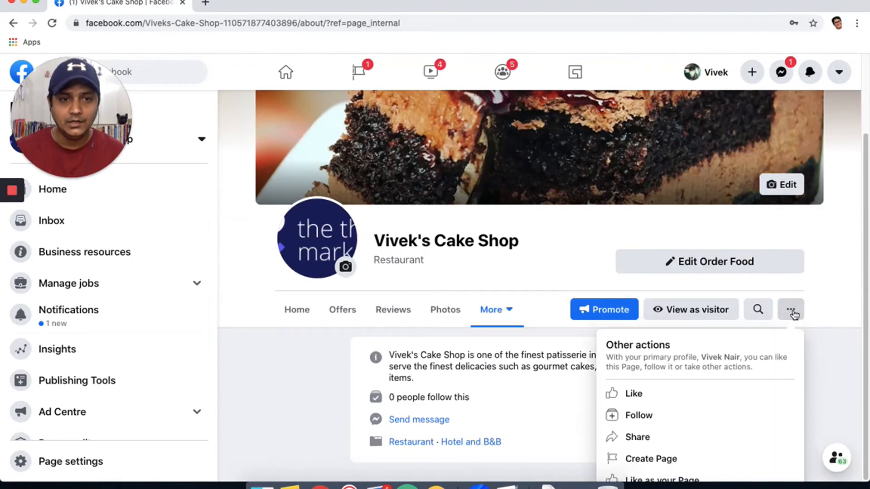
pyautogui.click(821, 344)
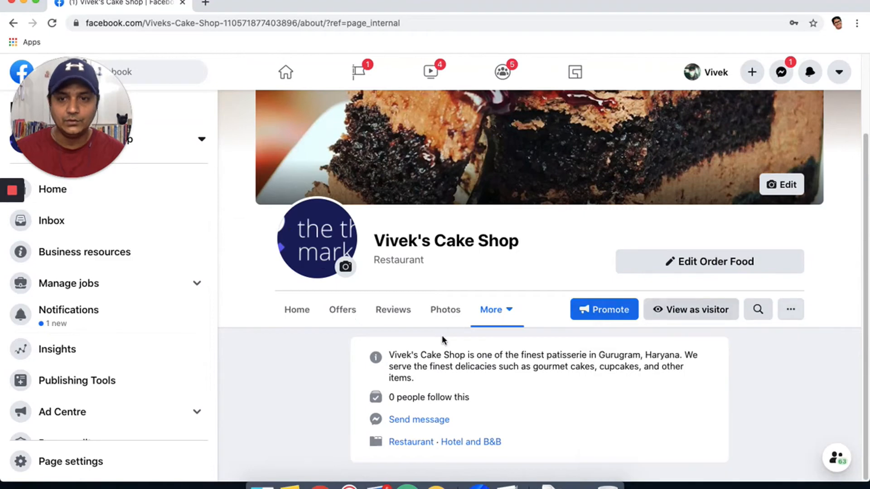
pyautogui.scroll(-2, 111, 357)
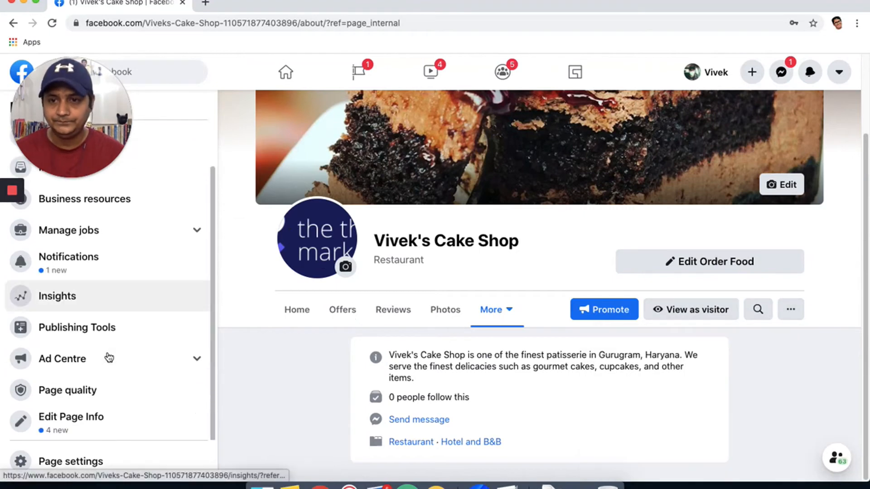
# In Edit Page Info, set the phone country code to India (IN+91).
pyautogui.click(67, 424)
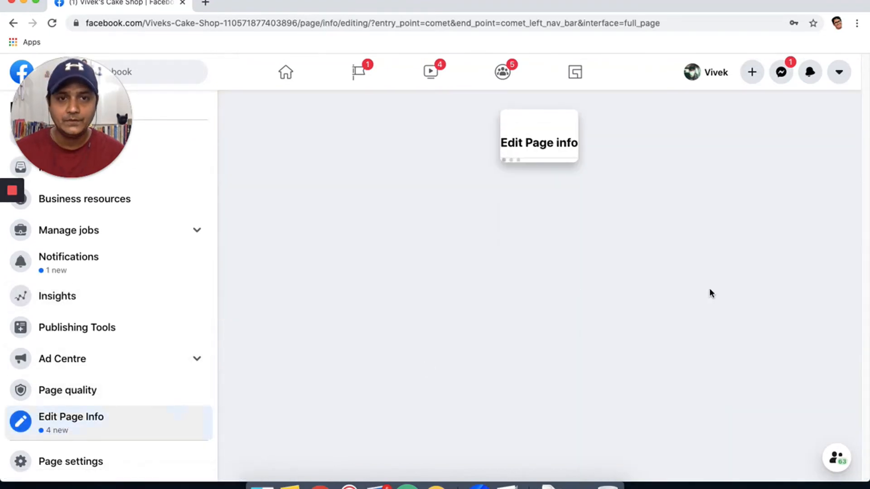
pyautogui.scroll(-7, 566, 287)
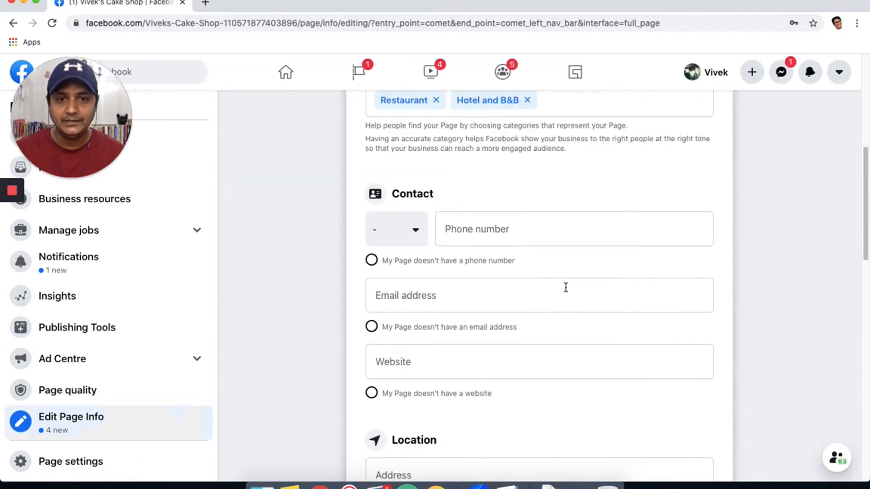
pyautogui.click(414, 232)
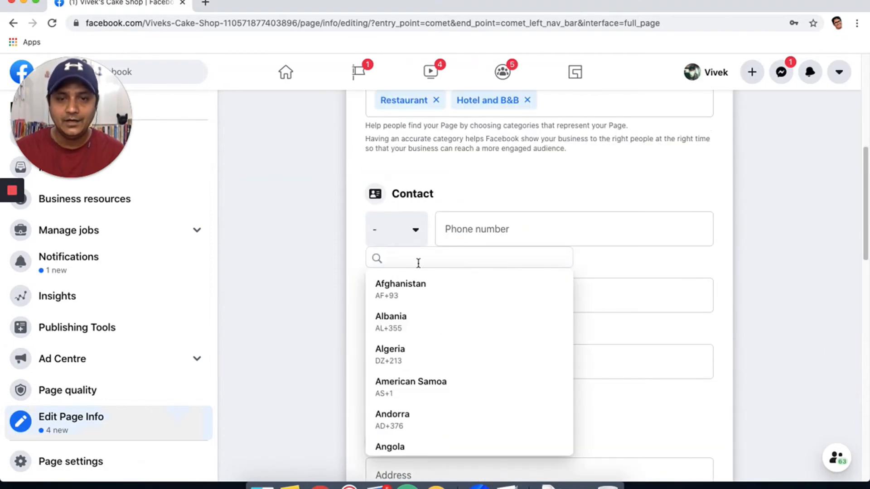
pyautogui.write('india')
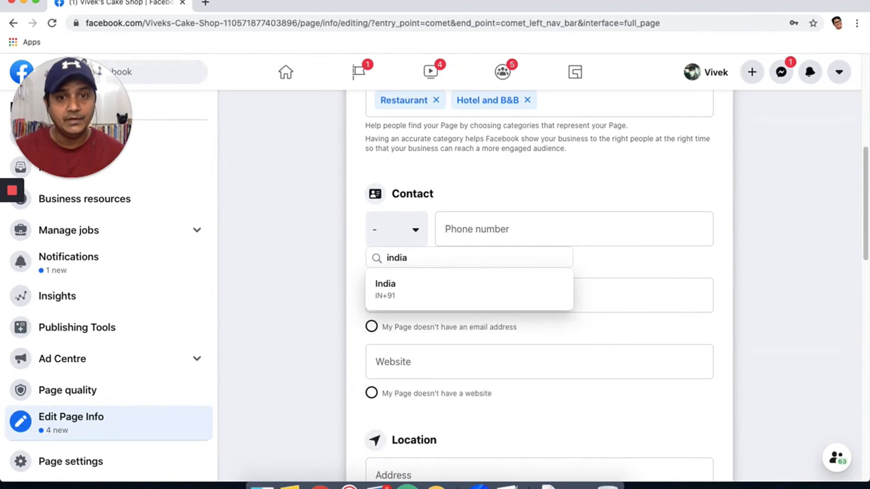
pyautogui.click(408, 289)
pyautogui.click(478, 236)
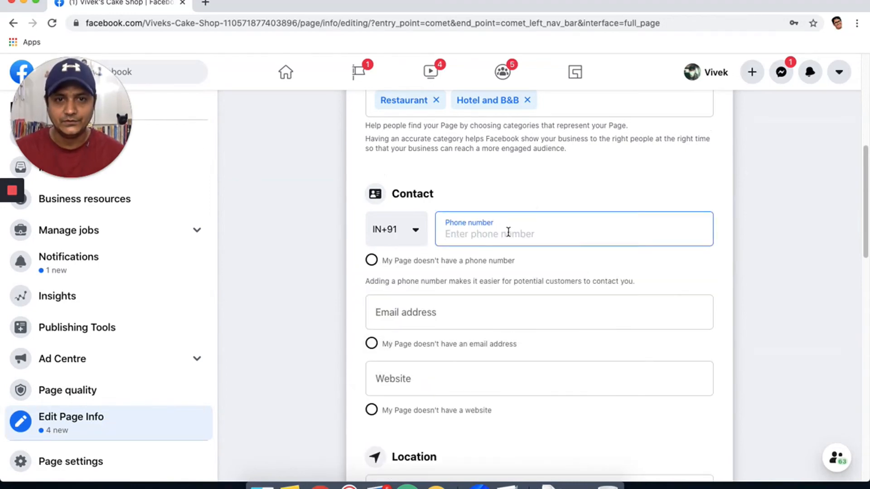
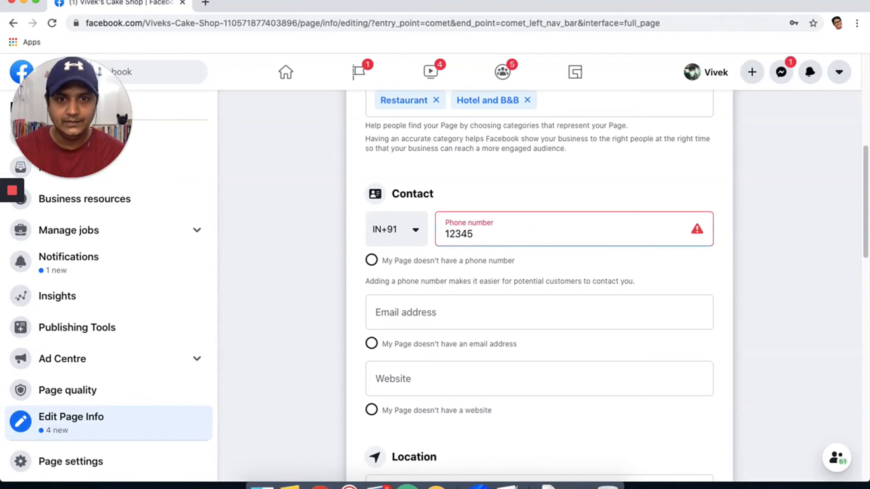
# Try entering a phone number, then tick 'My Page doesn't have a phone number'.
pyautogui.click(713, 277)
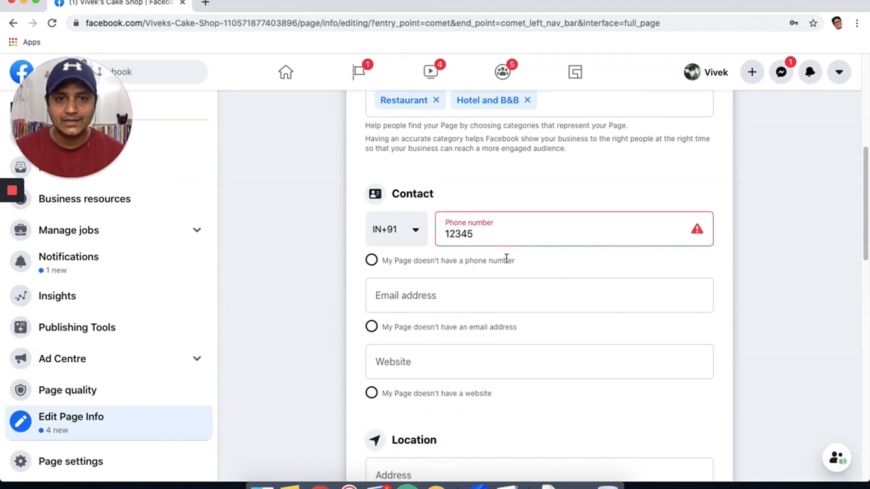
pyautogui.click(518, 238)
pyautogui.write('456')
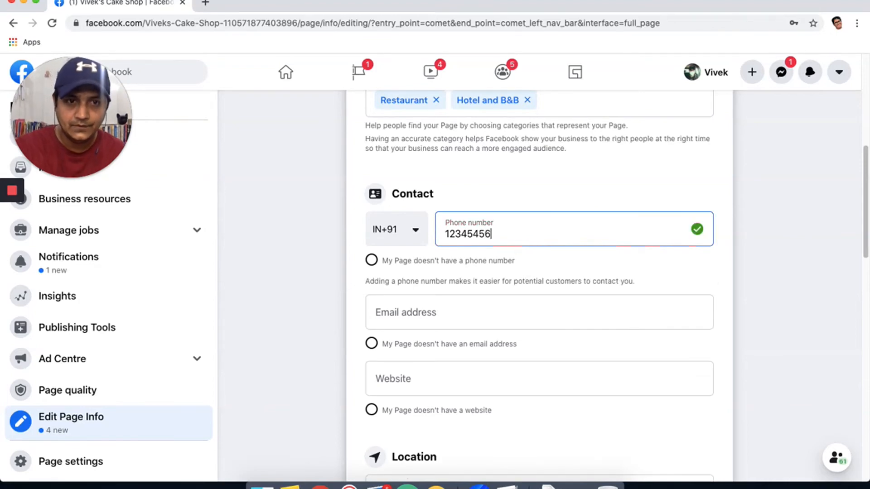
pyautogui.click(371, 261)
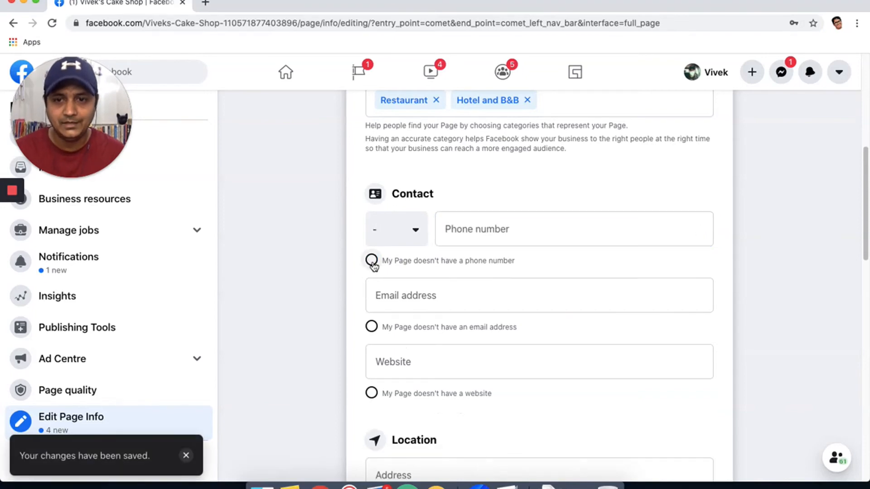
pyautogui.click(372, 263)
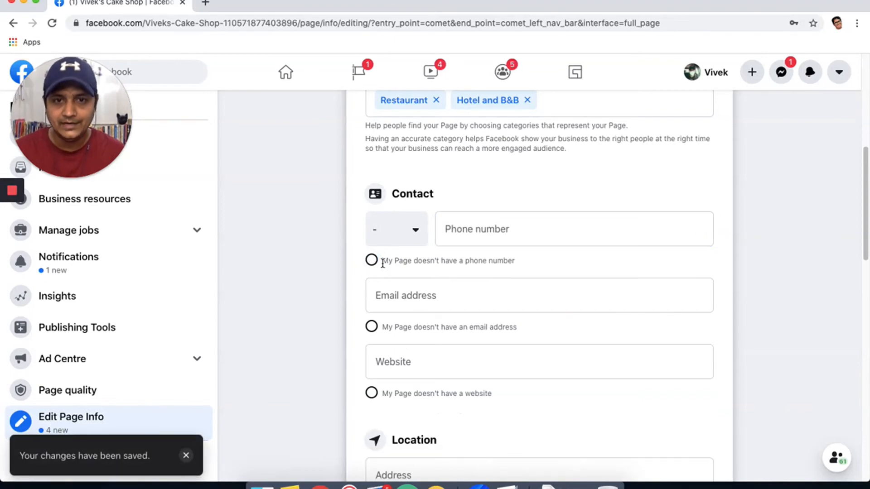
# Start typing a contact email, then tick 'doesn't have an email address' and dismiss the error.
pyautogui.click(395, 294)
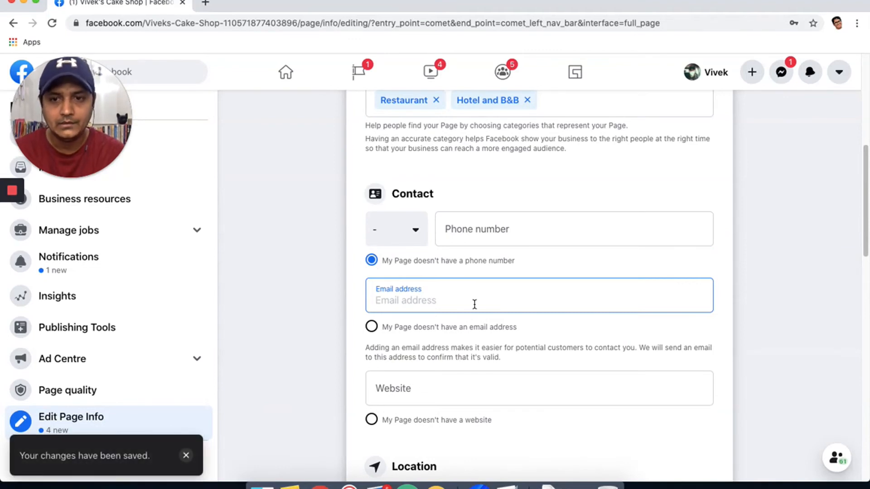
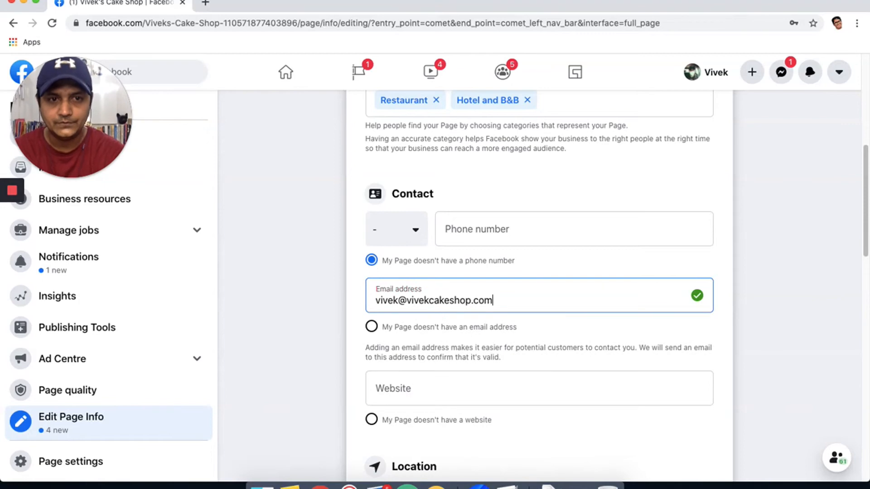
pyautogui.scroll(-5, 572, 321)
pyautogui.scroll(3, 541, 301)
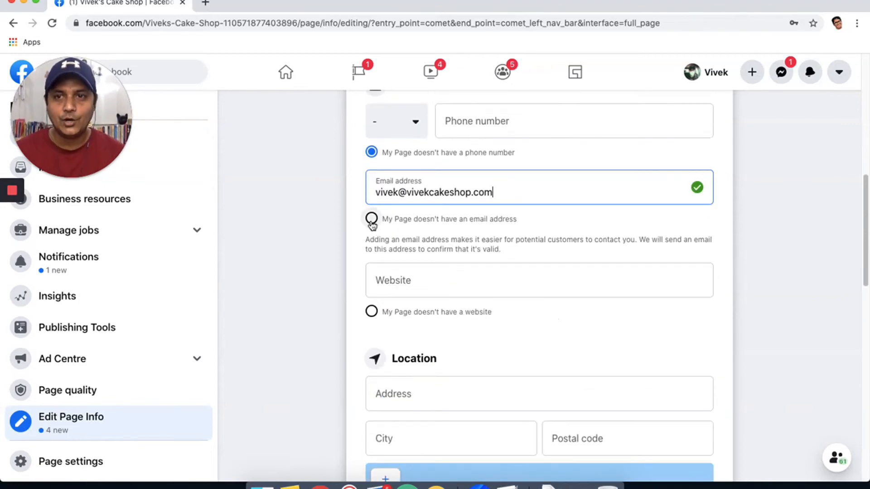
pyautogui.click(372, 220)
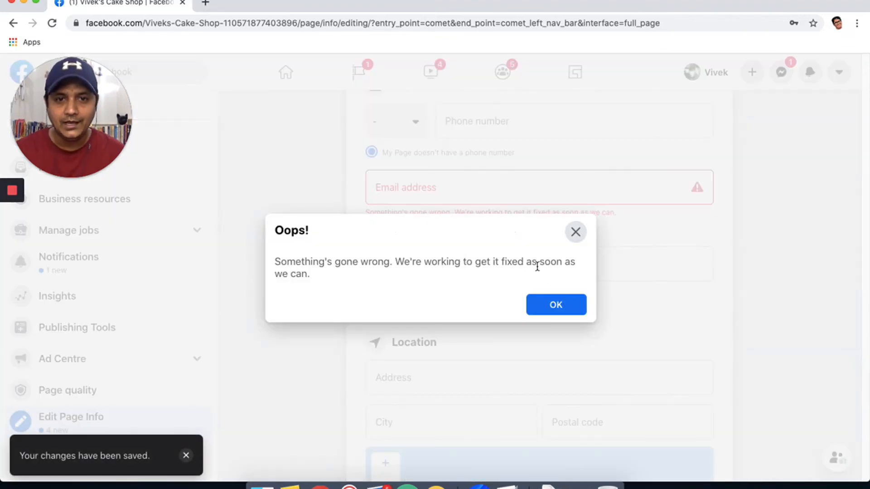
pyautogui.click(557, 305)
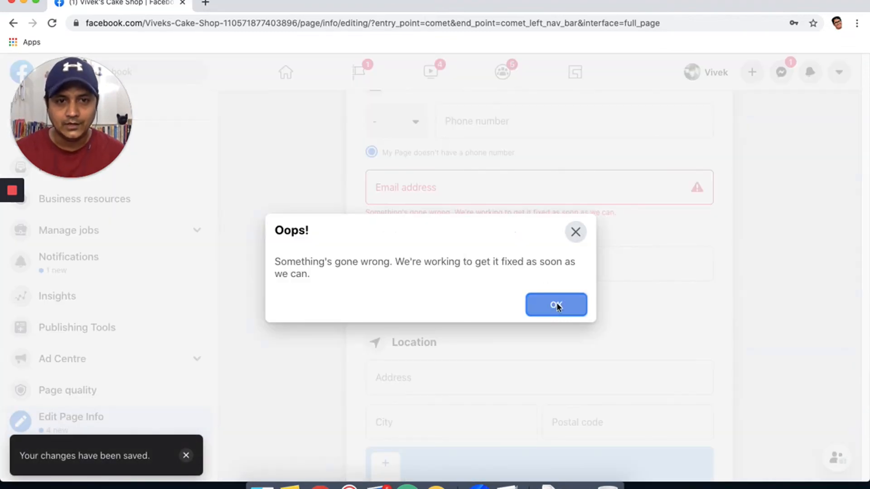
pyautogui.scroll(2, 392, 242)
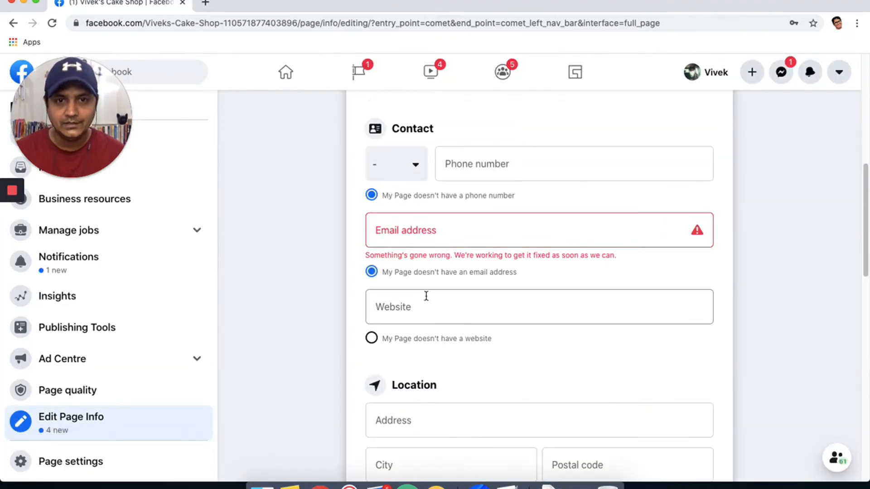
pyautogui.click(408, 310)
pyautogui.write('www')
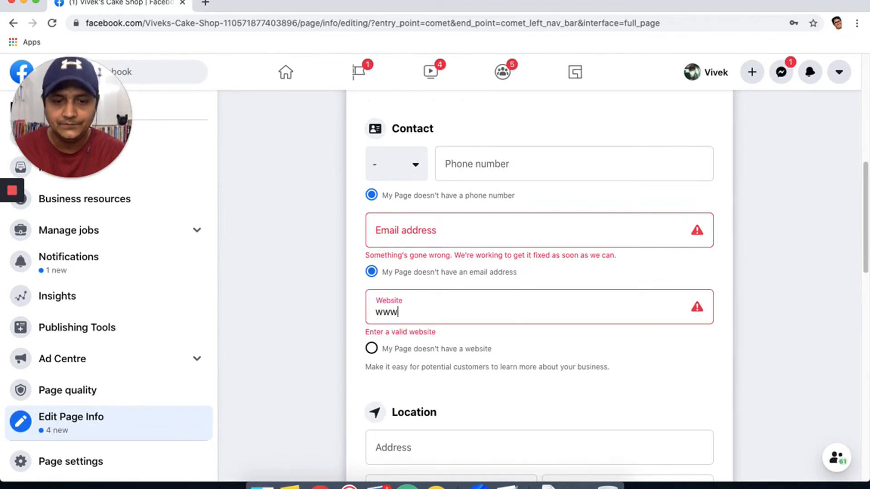
pyautogui.write('w.cake')
pyautogui.press('BackSpace')
pyautogui.press('BackSpace')
pyautogui.press('BackSpace')
pyautogui.press('BackSpace')
pyautogui.write('v')
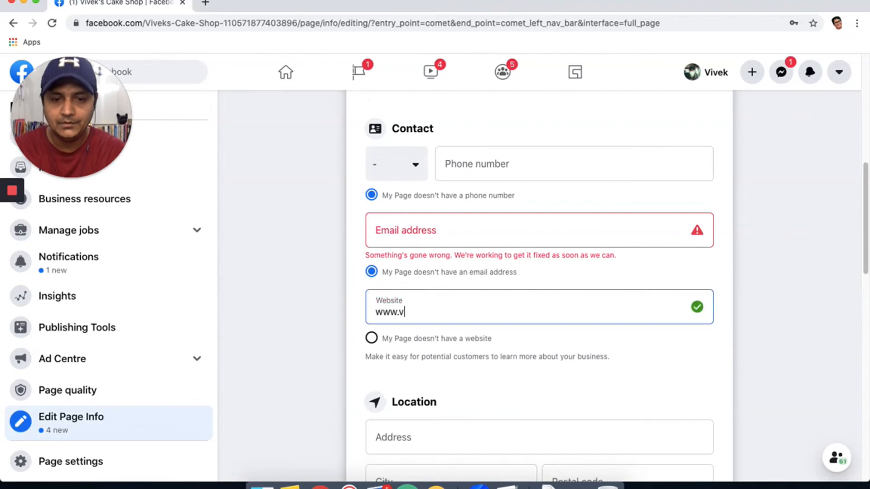
pyautogui.write('ivekscakeshi')
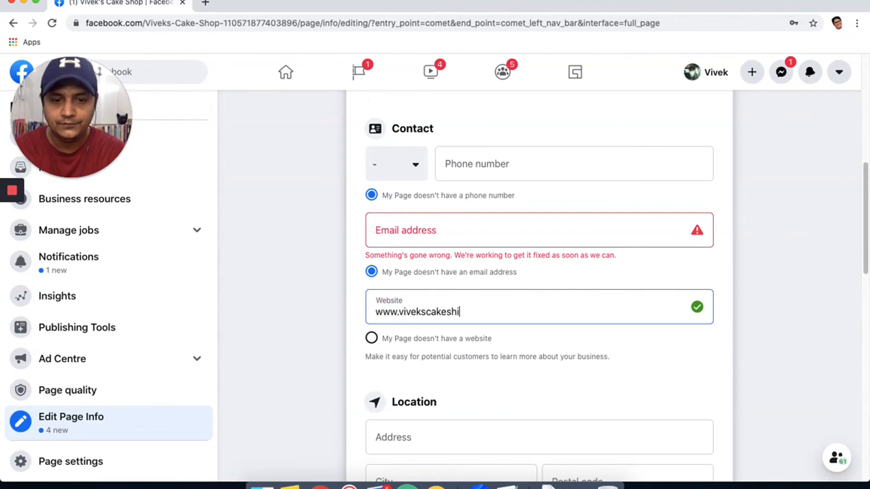
pyautogui.press('BackSpace')
pyautogui.write('op')
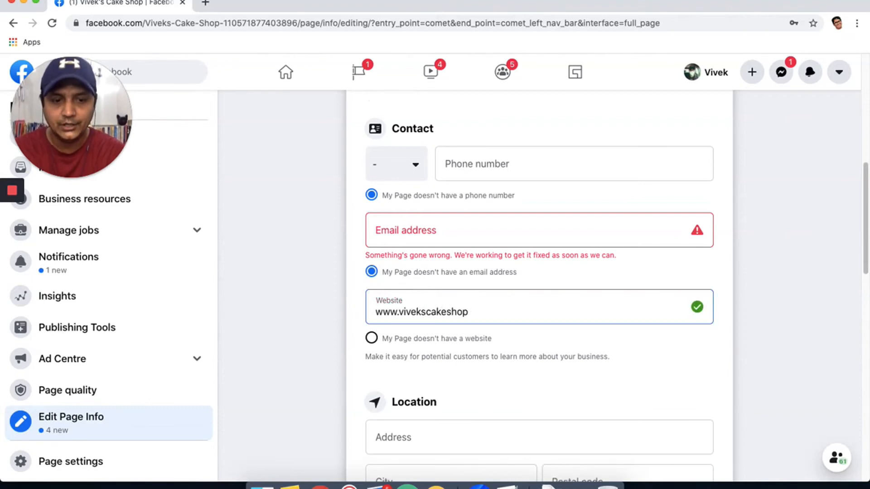
pyautogui.write('c.com')
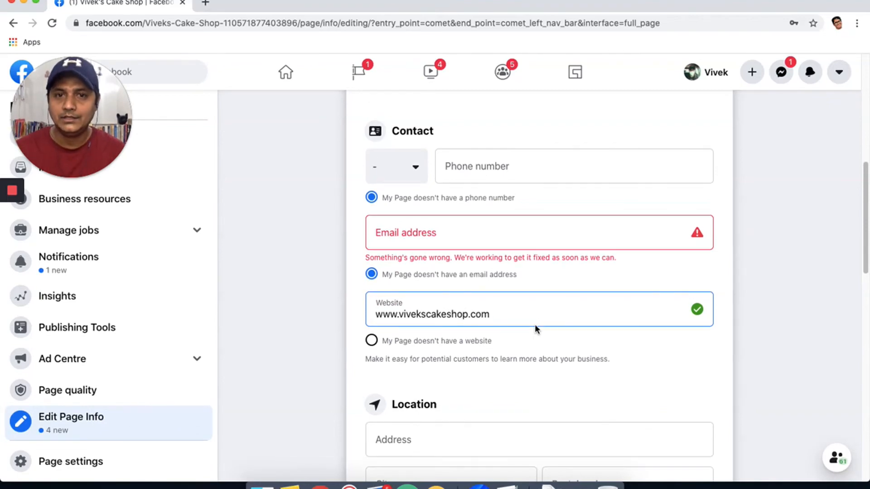
pyautogui.scroll(-3, 535, 324)
pyautogui.click(372, 228)
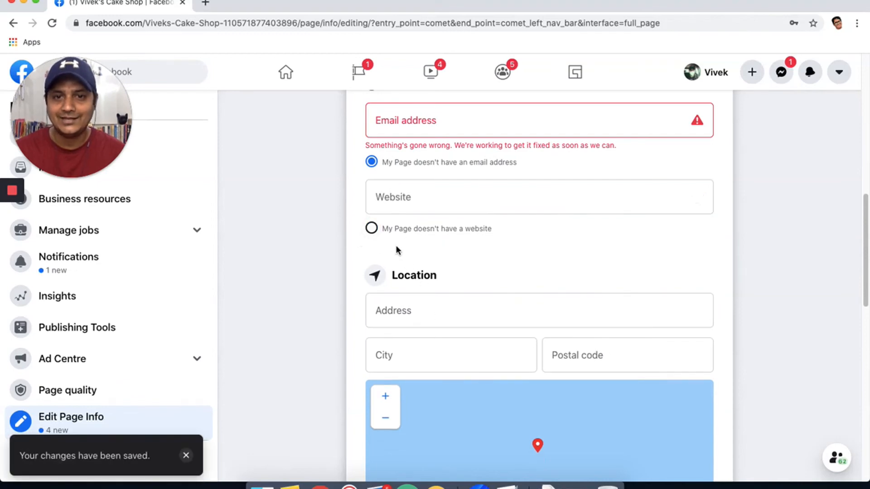
pyautogui.scroll(-3, 375, 234)
pyautogui.scroll(9, 374, 234)
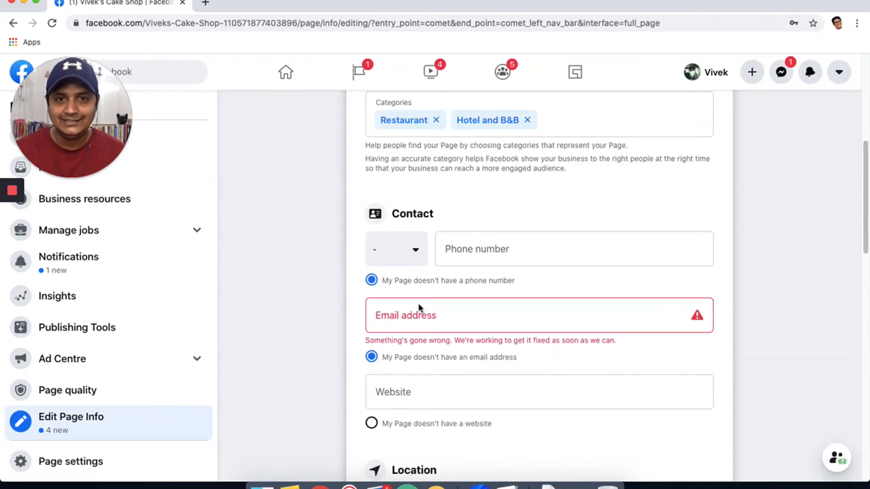
pyautogui.click(689, 327)
# Enter the location as address Cyberhub, city Haryana, postal code 122016.
pyautogui.click(743, 313)
pyautogui.scroll(-5, 569, 299)
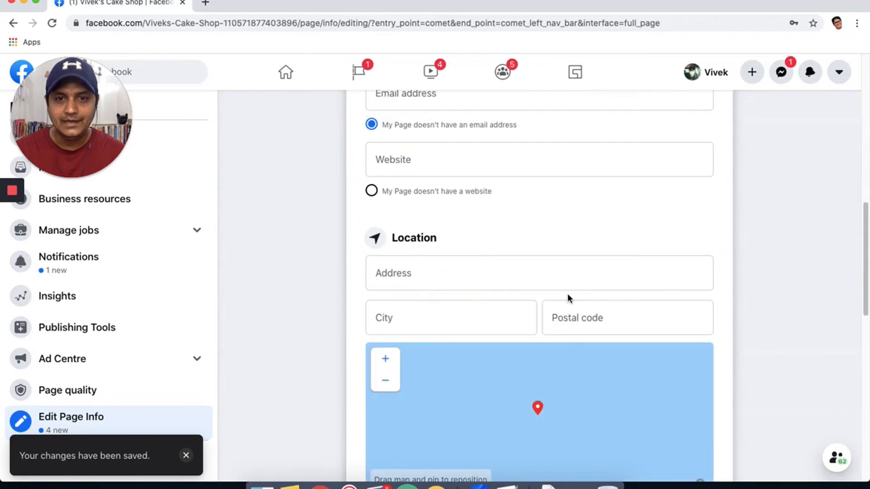
pyautogui.click(426, 278)
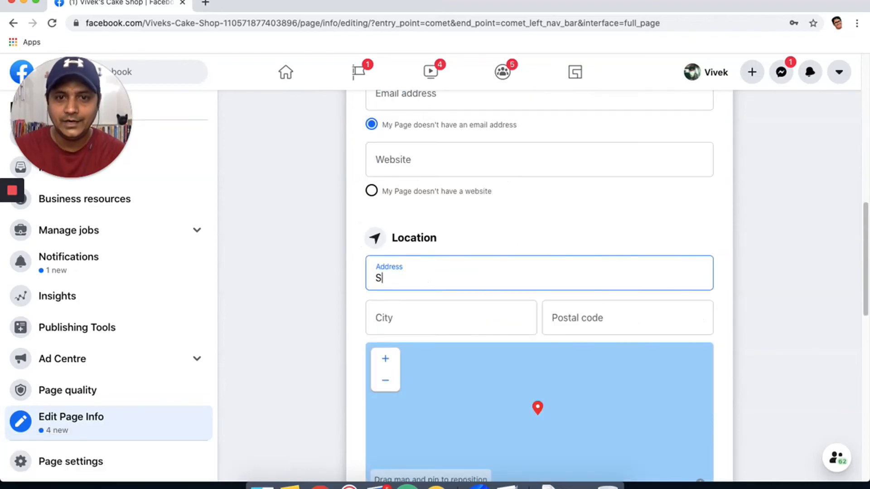
pyautogui.write('cYBERHUB')
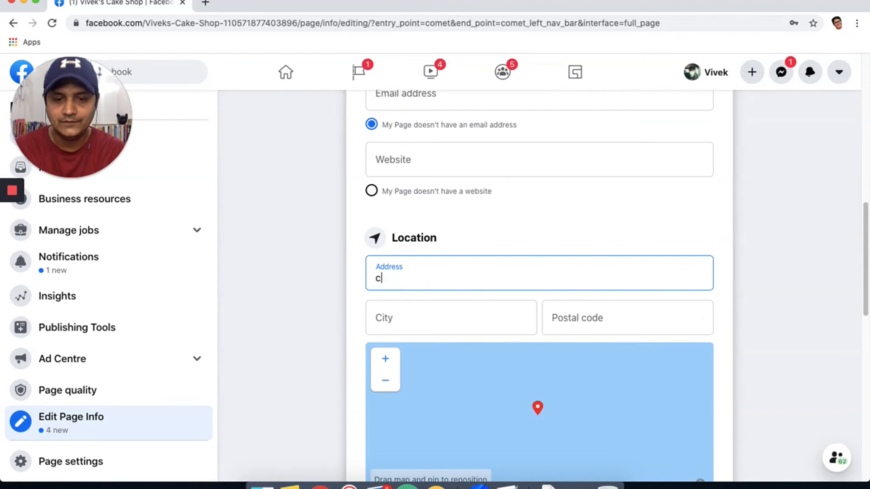
pyautogui.press('BackSpace')
pyautogui.press('BackSpace')
pyautogui.press('BackSpace')
pyautogui.press('BackSpace')
pyautogui.press('BackSpace')
pyautogui.press('BackSpace')
pyautogui.press('BackSpace')
pyautogui.press('BackSpace')
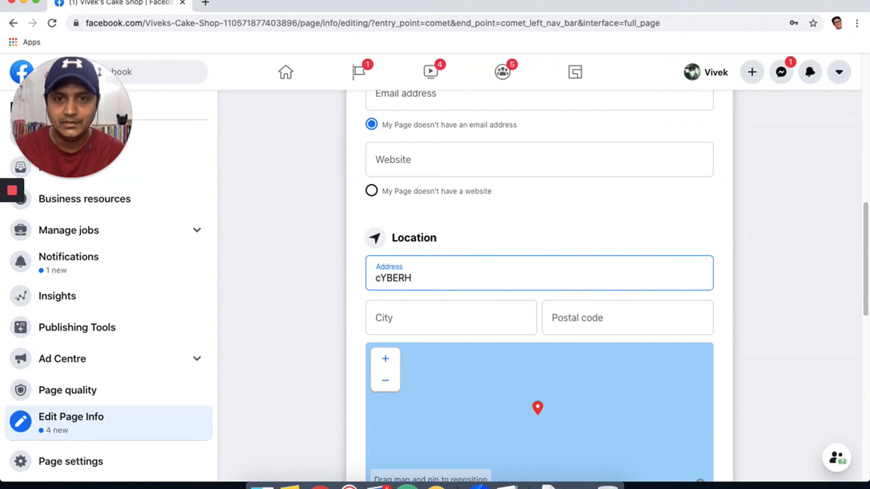
pyautogui.write('cY')
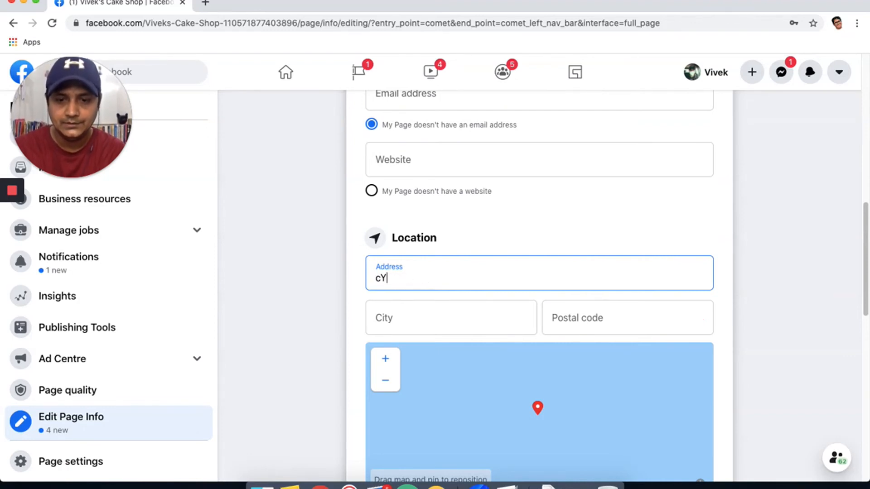
pyautogui.write('BER')
pyautogui.press('BackSpace')
pyautogui.press('BackSpace')
pyautogui.press('BackSpace')
pyautogui.write('C')
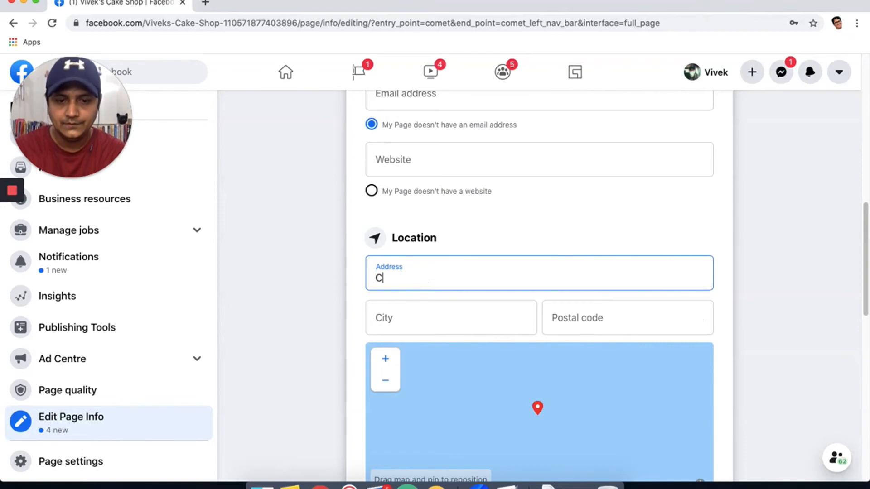
pyautogui.write('yberhub')
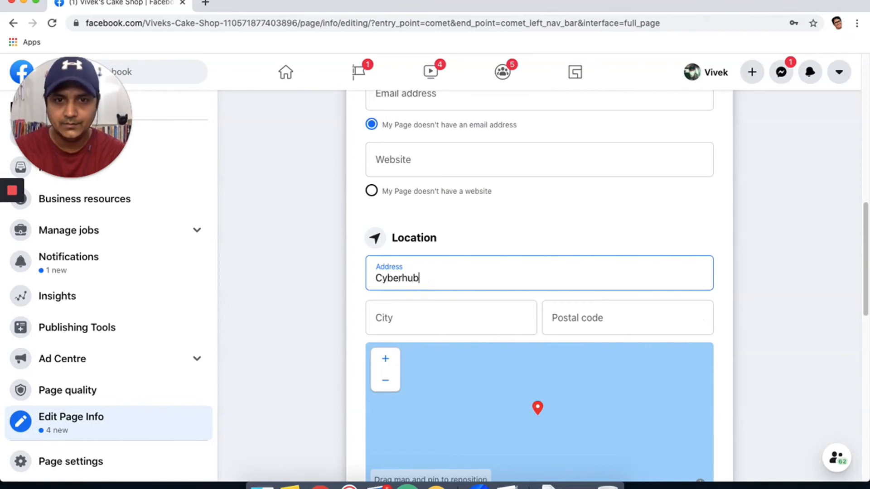
pyautogui.press('Tab')
pyautogui.write('Haryana')
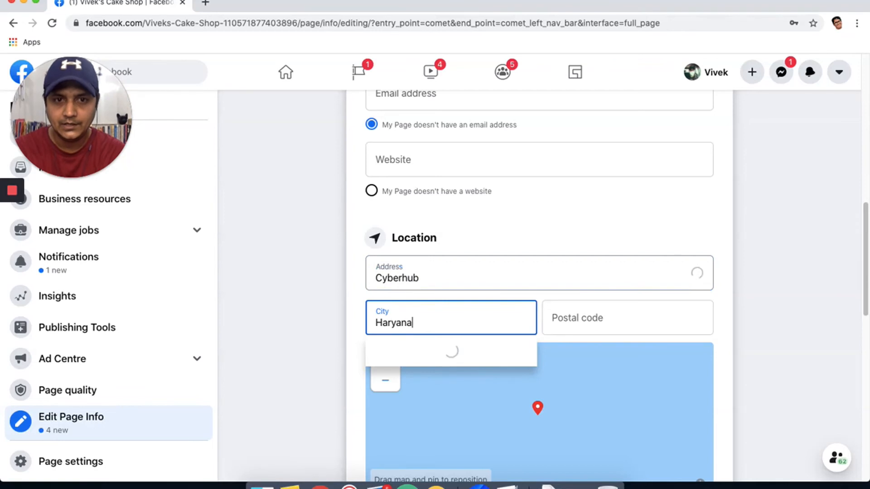
pyautogui.press('Tab')
pyautogui.write('12201')
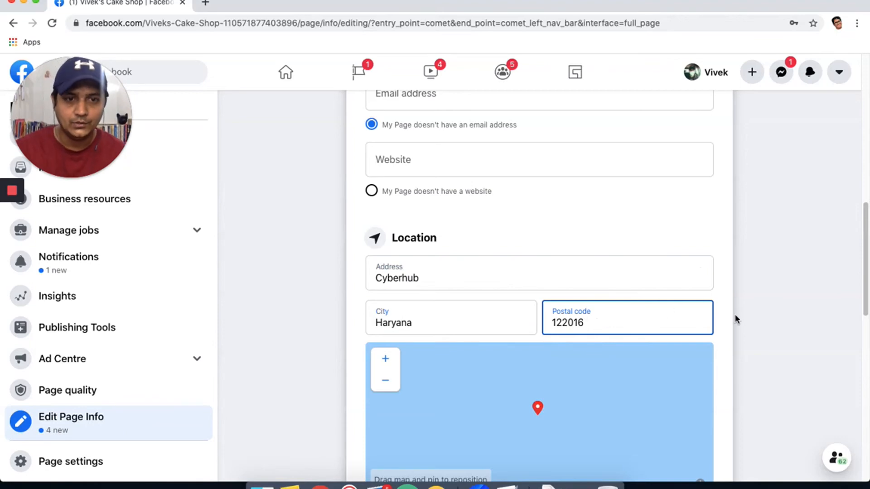
pyautogui.click(766, 284)
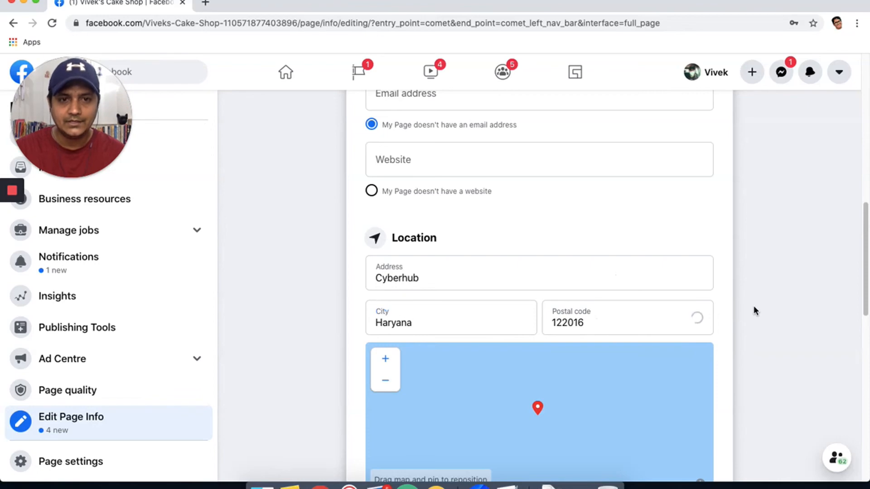
# Tick 'My Page doesn't have a location', clearing the address and postal code.
pyautogui.scroll(-3, 754, 309)
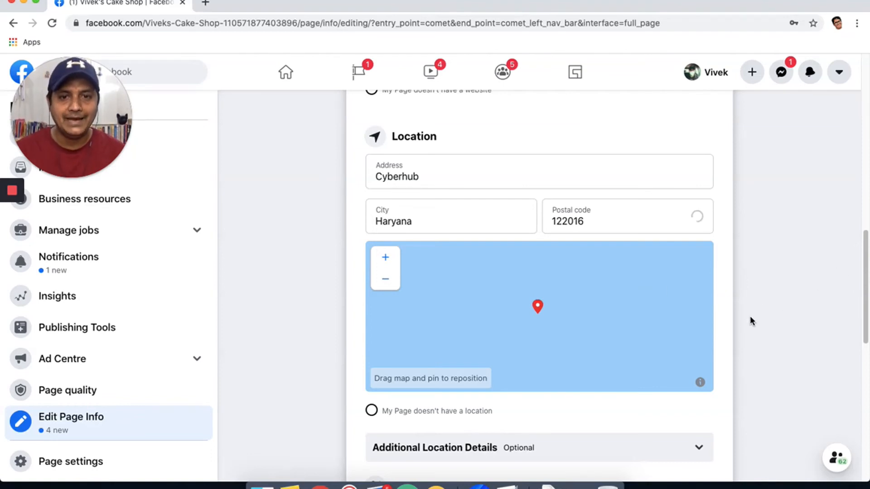
pyautogui.scroll(-5, 750, 316)
pyautogui.scroll(5, 750, 317)
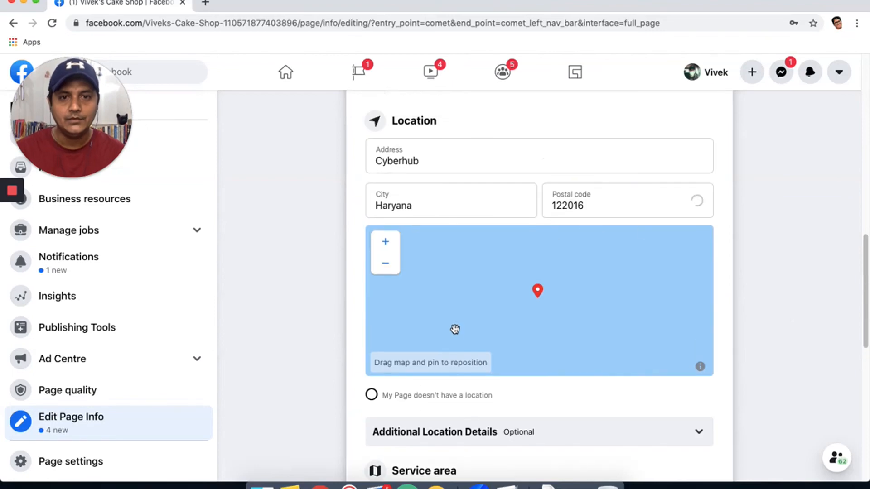
pyautogui.click(372, 393)
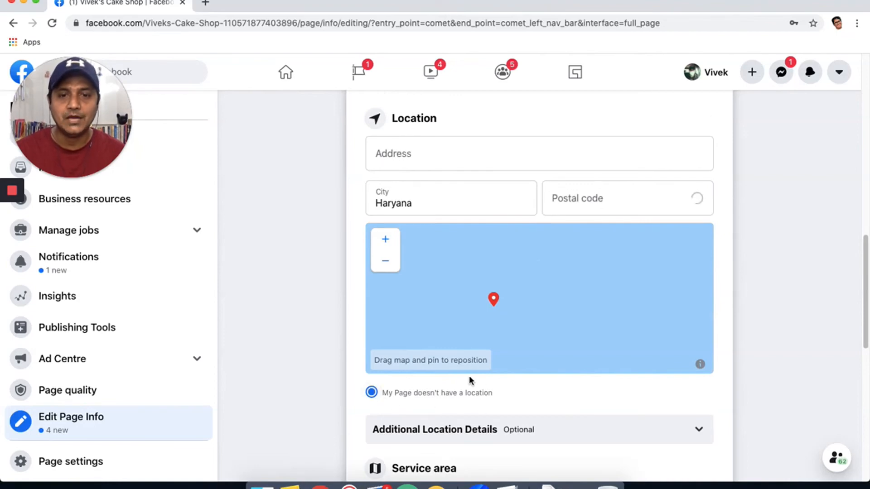
# In Additional Location Details, answer Yes to visitable location, travelling to customers and buying online.
pyautogui.scroll(-5, 544, 383)
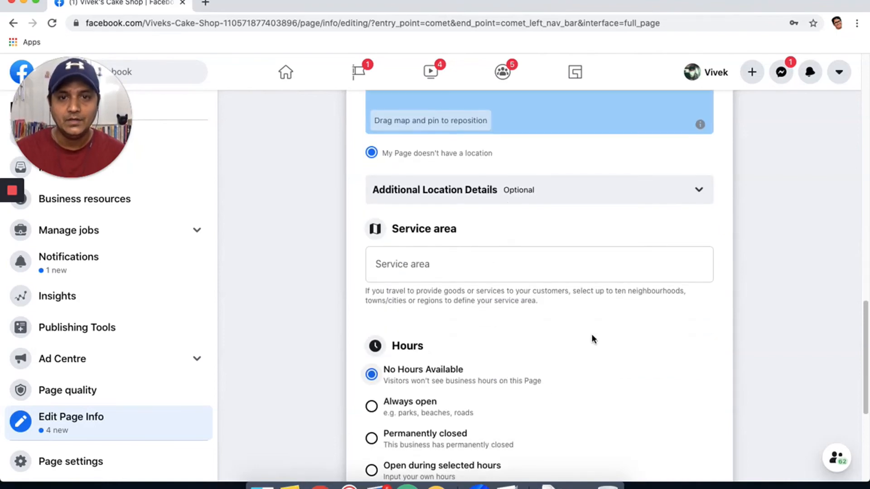
pyautogui.click(597, 194)
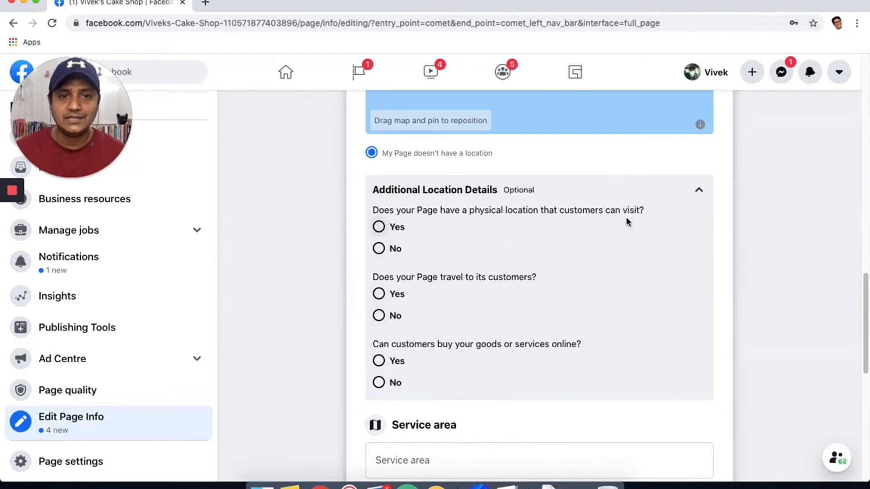
pyautogui.click(379, 230)
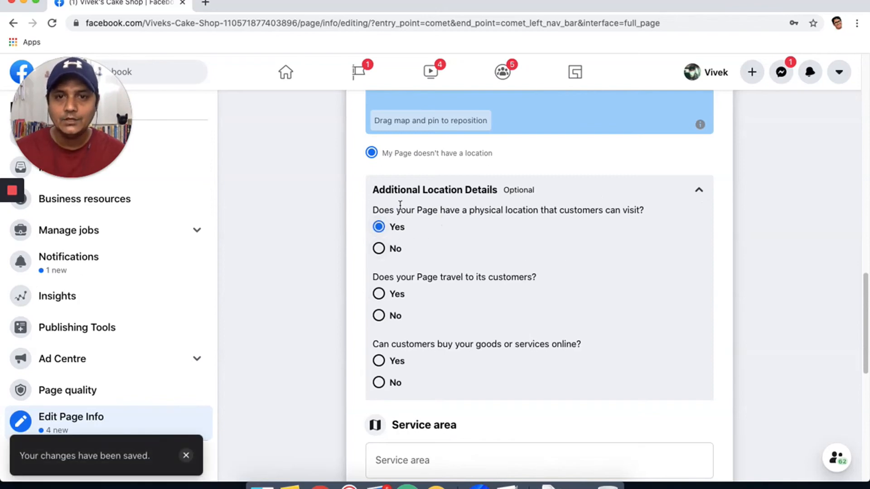
pyautogui.click(380, 250)
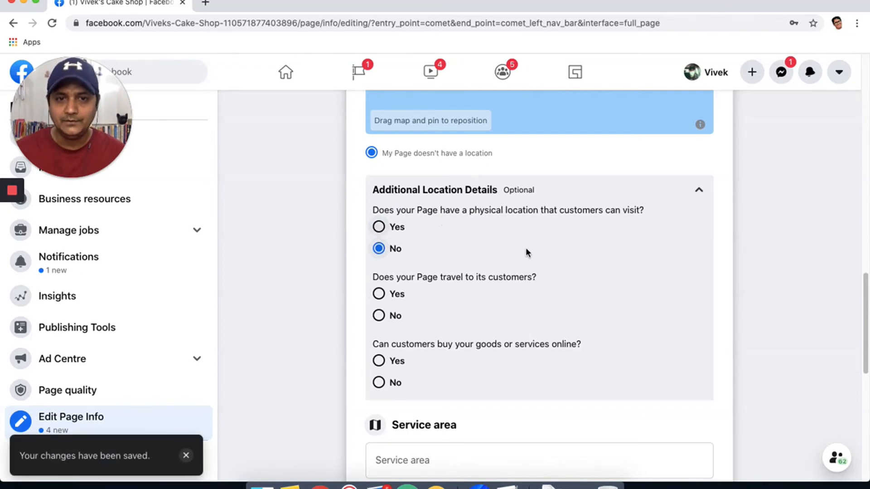
pyautogui.scroll(-1, 420, 279)
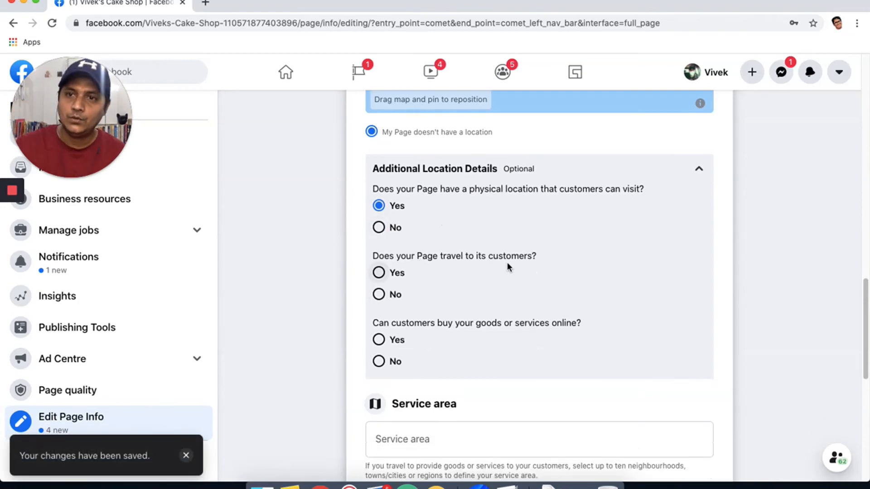
pyautogui.click(379, 274)
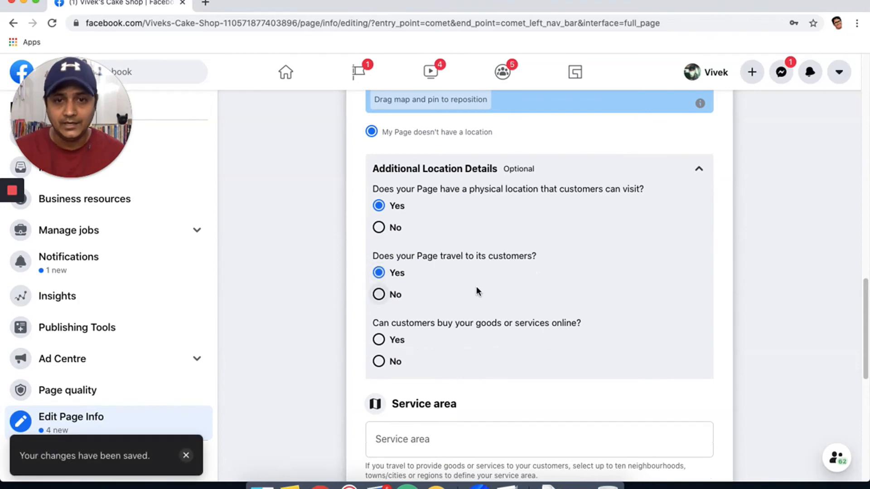
pyautogui.click(379, 295)
pyautogui.click(378, 273)
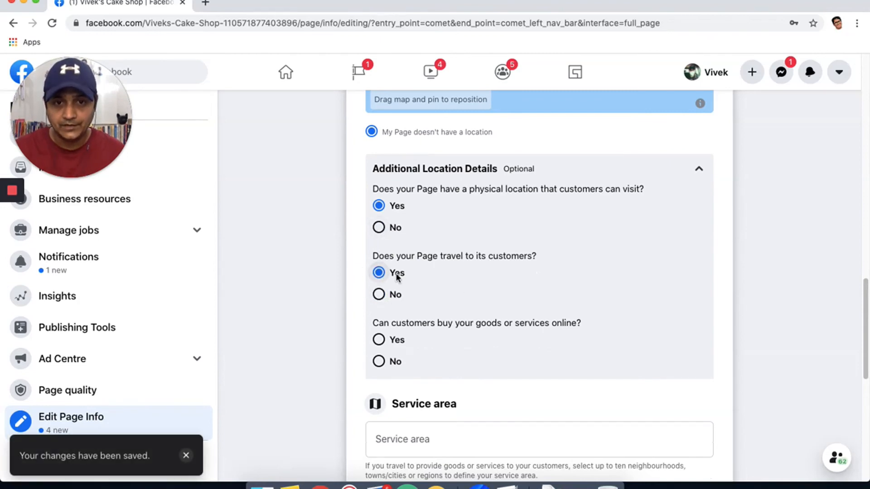
pyautogui.scroll(-1, 502, 337)
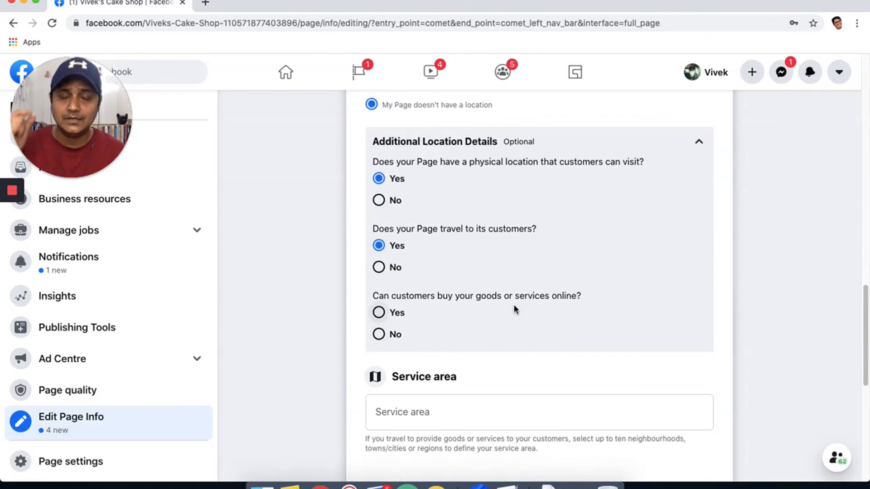
pyautogui.click(380, 314)
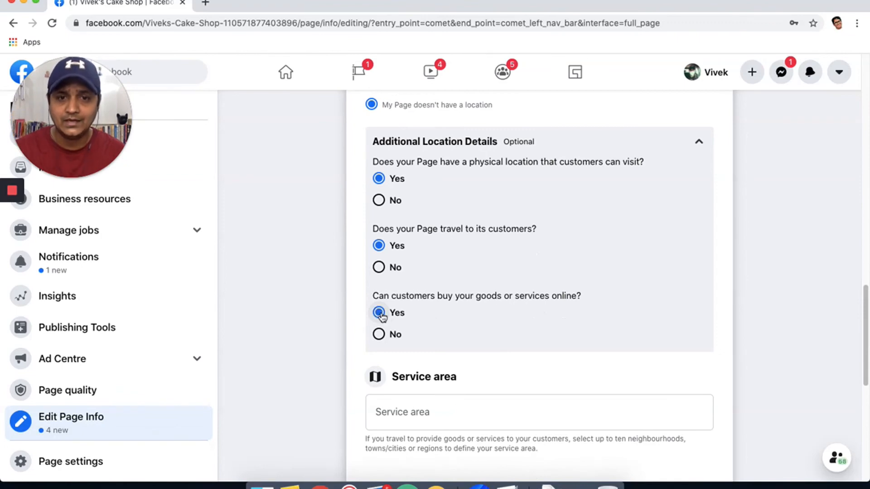
pyautogui.scroll(-5, 542, 325)
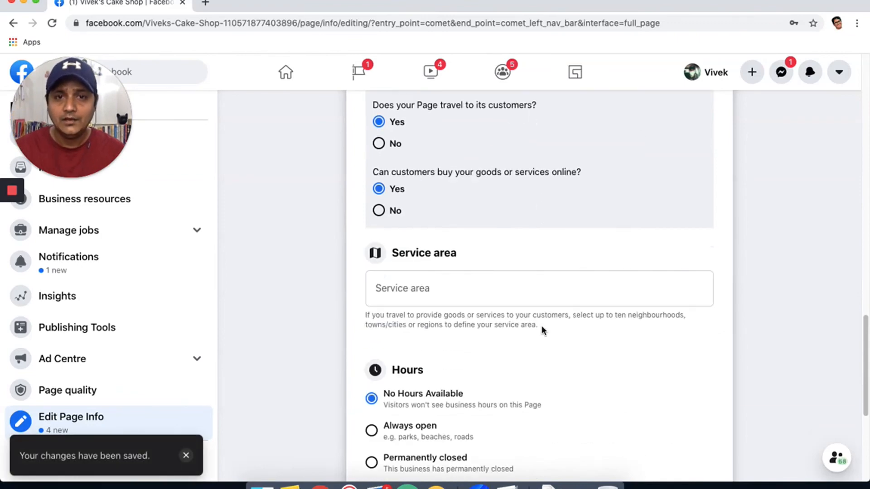
pyautogui.scroll(1, 542, 326)
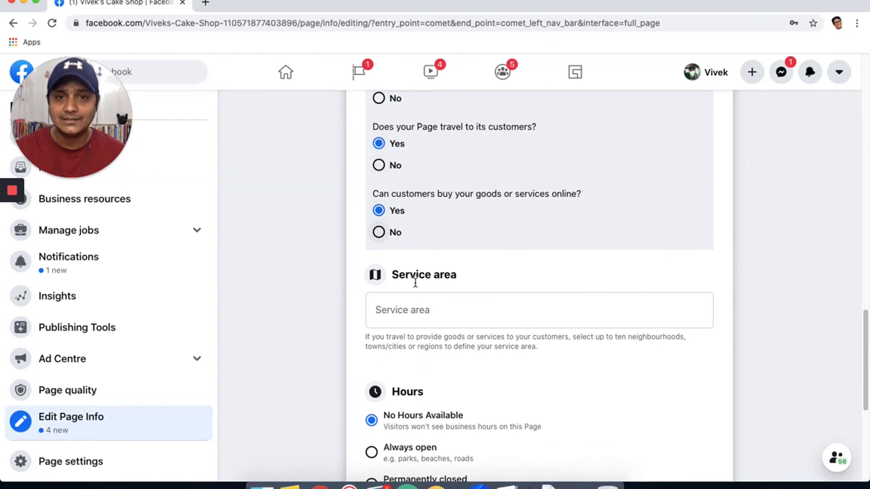
pyautogui.click(410, 308)
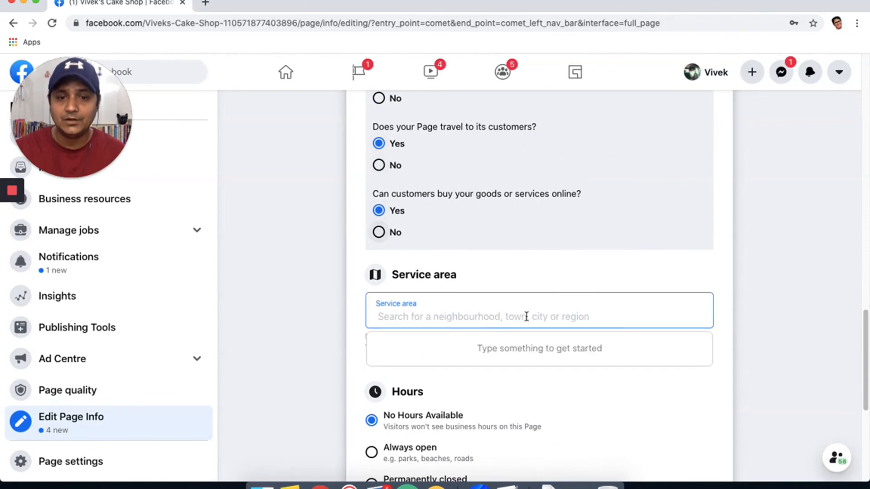
pyautogui.write('sector')
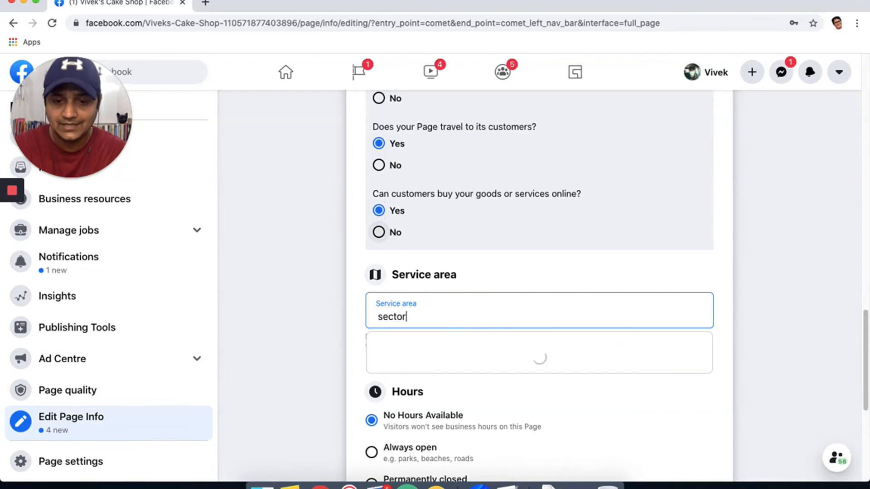
pyautogui.write('45')
pyautogui.press('BackSpace')
pyautogui.press('BackSpace')
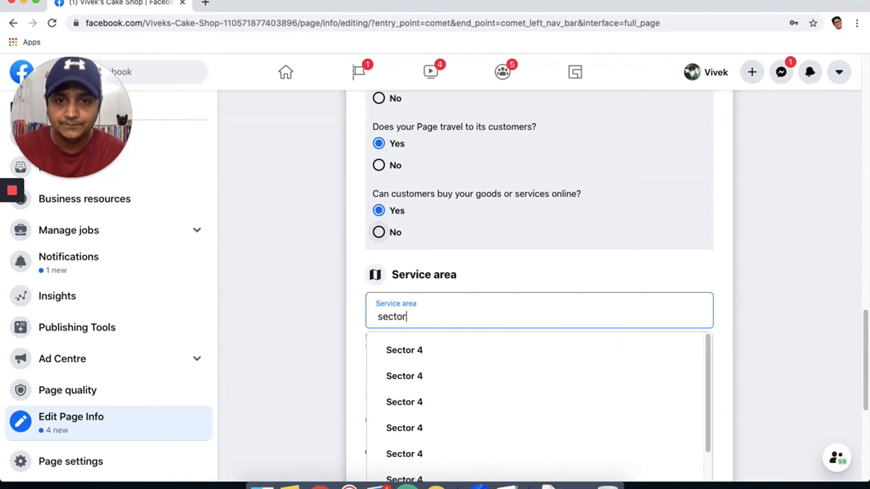
pyautogui.write('45')
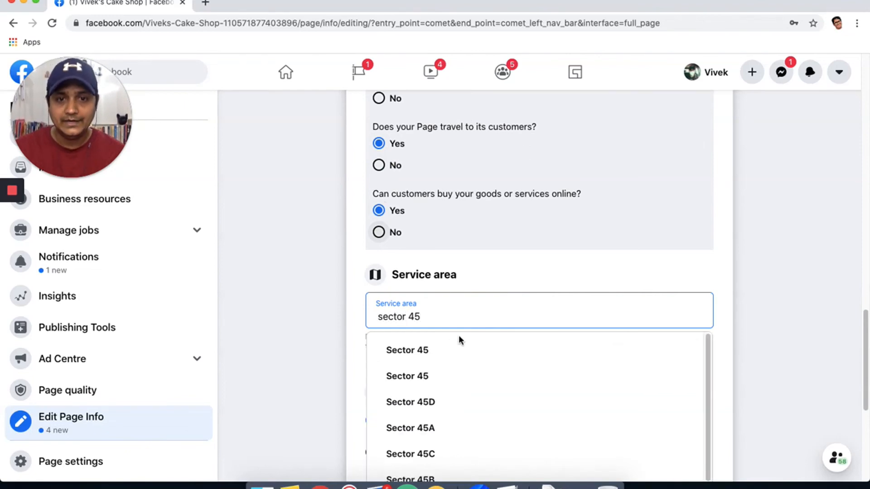
pyautogui.click(434, 348)
pyautogui.scroll(-2, 508, 335)
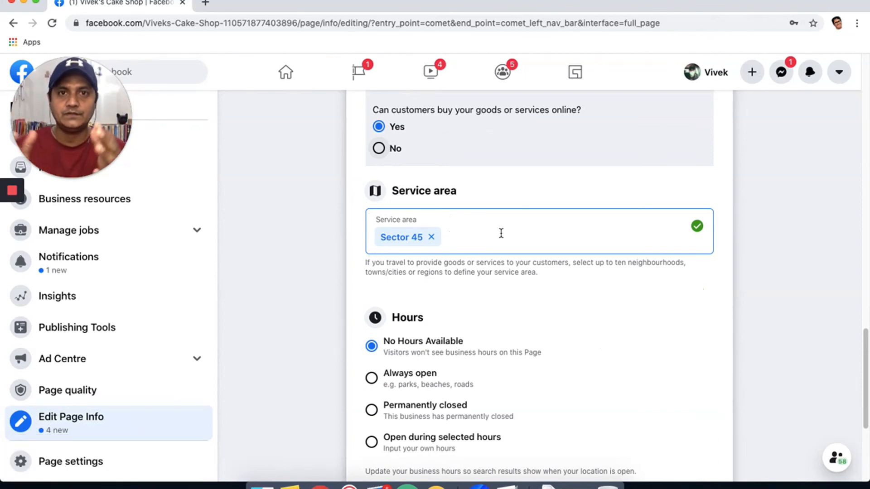
pyautogui.click(432, 237)
pyautogui.scroll(-3, 521, 249)
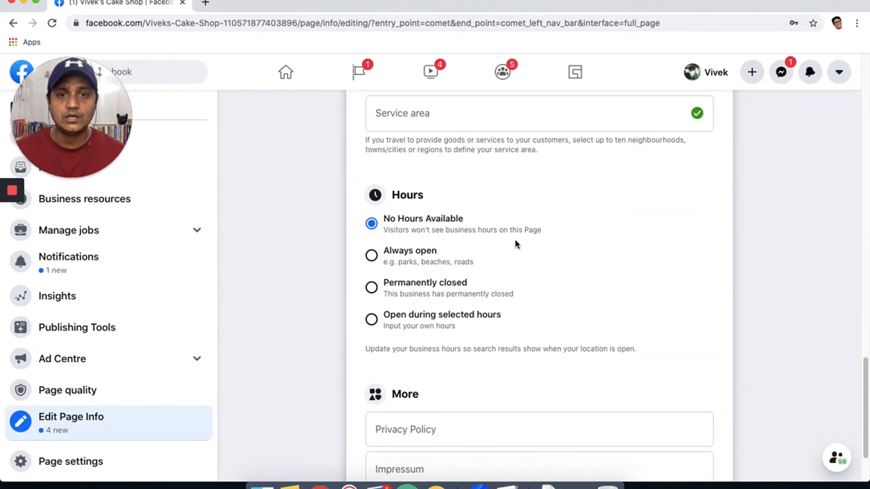
# After trying Always open and Permanently closed, choose 'Open during selected hours'.
pyautogui.click(372, 256)
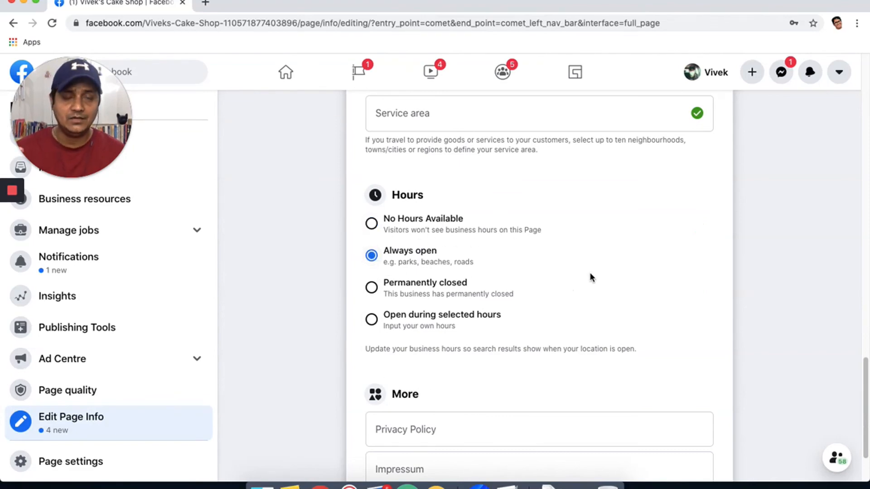
pyautogui.click(371, 289)
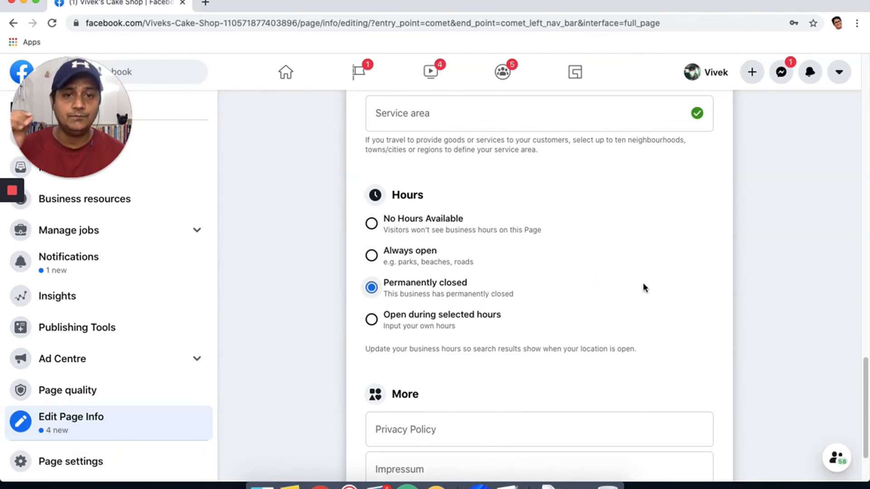
pyautogui.scroll(-2, 490, 285)
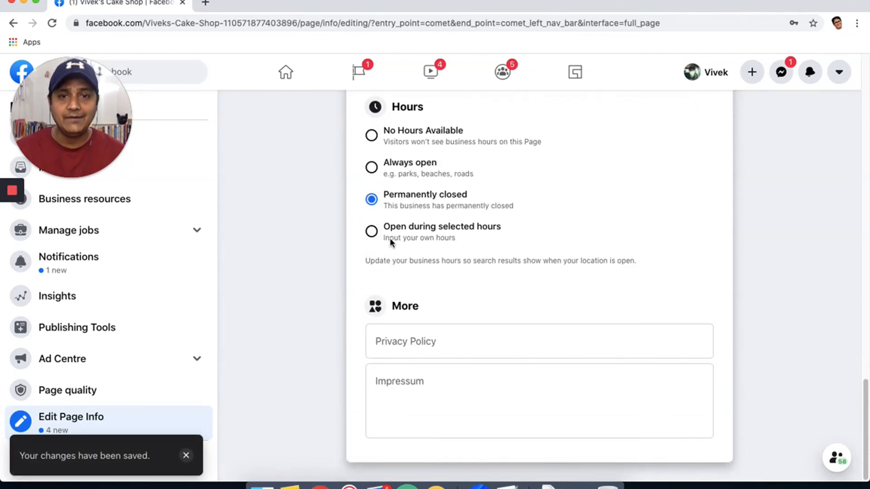
pyautogui.click(371, 231)
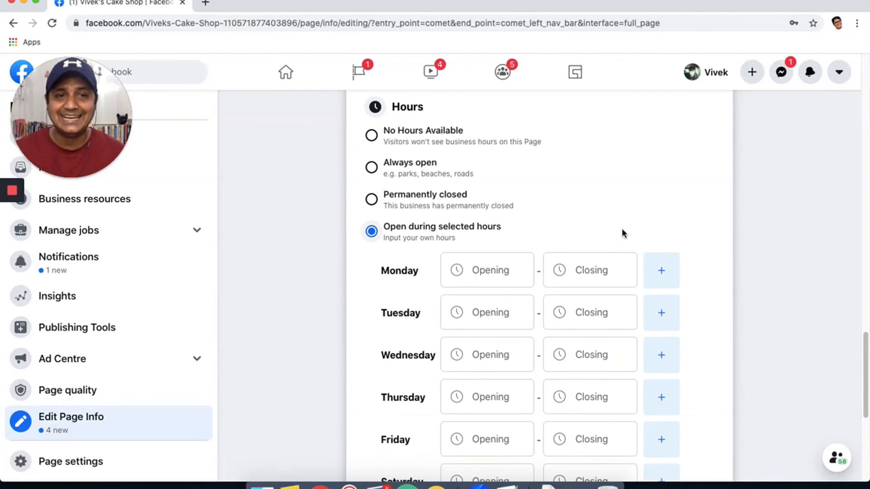
# Set Monday's opening time to 09:00 and closing time to 19:30.
pyautogui.scroll(-1, 621, 229)
pyautogui.click(484, 260)
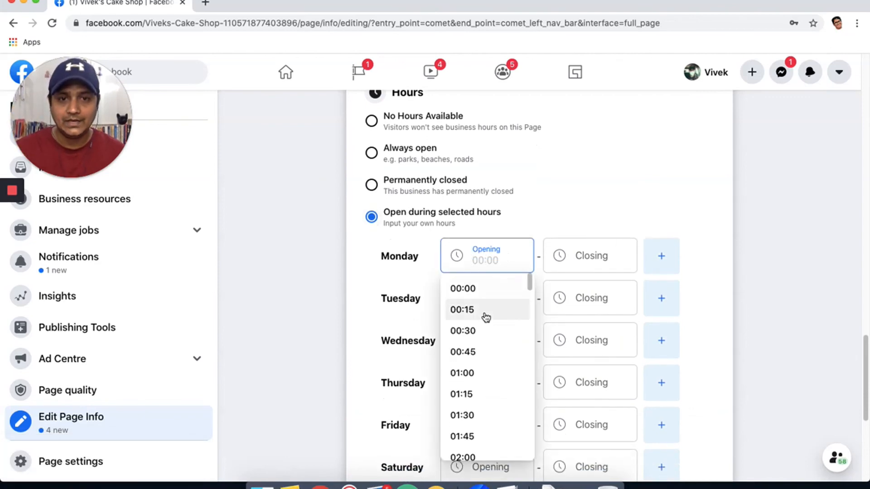
pyautogui.scroll(-5, 503, 369)
pyautogui.scroll(-6, 501, 367)
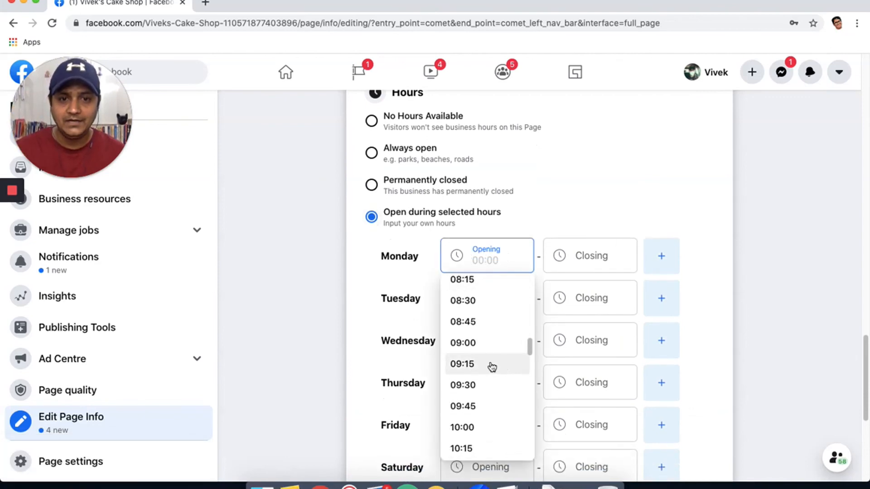
pyautogui.click(484, 344)
pyautogui.click(578, 256)
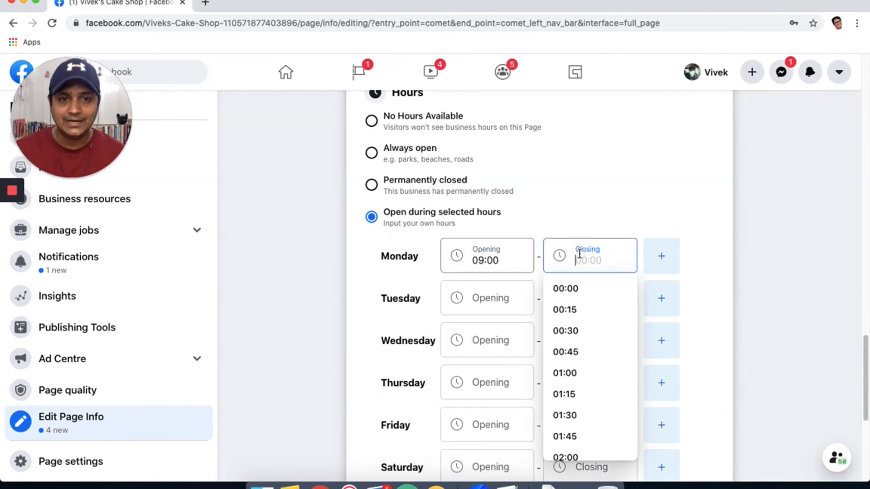
pyautogui.scroll(-10, 592, 359)
pyautogui.scroll(-4, 594, 361)
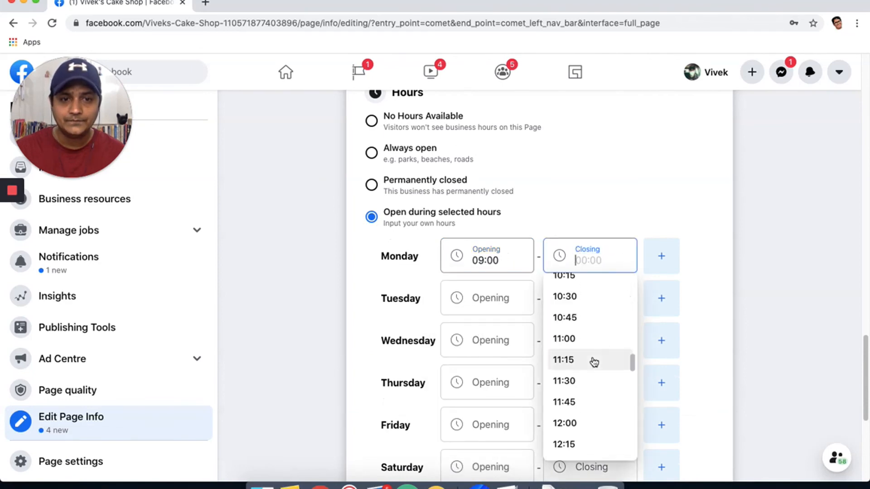
pyautogui.scroll(-9, 598, 347)
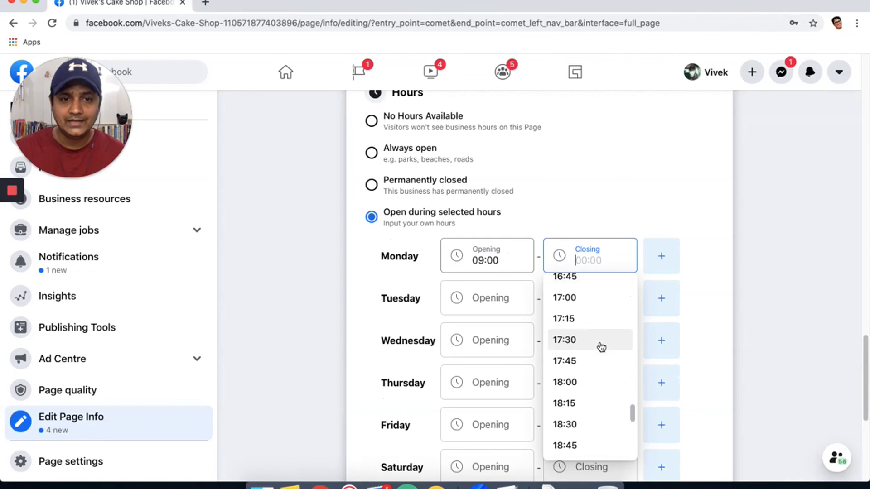
pyautogui.scroll(-3, 605, 425)
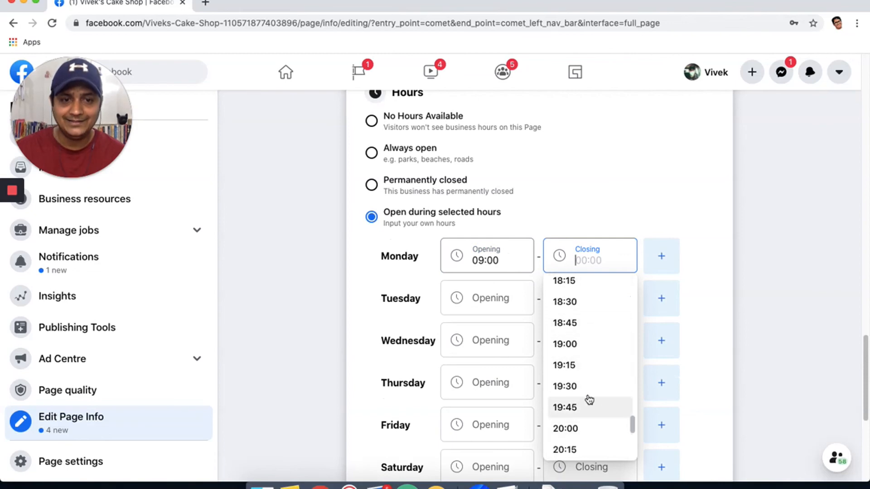
pyautogui.click(588, 386)
pyautogui.scroll(-2, 722, 283)
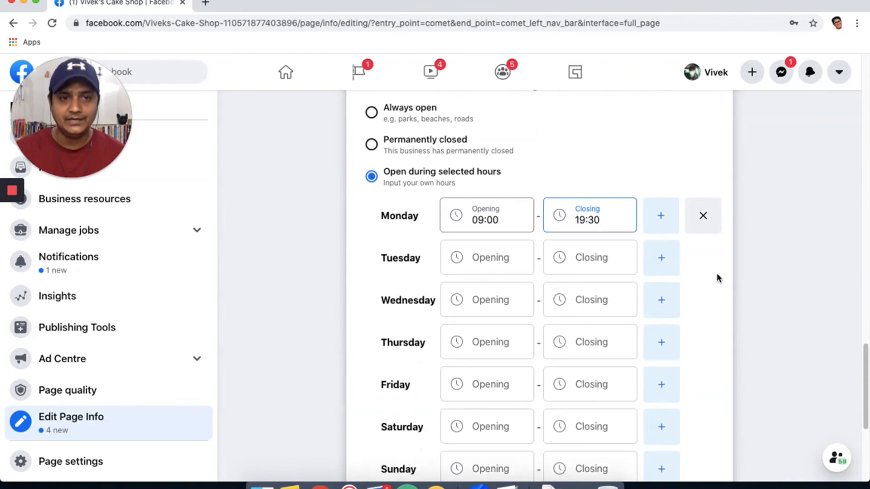
# Add a second Monday slot from 20:15 to 23:30 and save the hours.
pyautogui.click(652, 221)
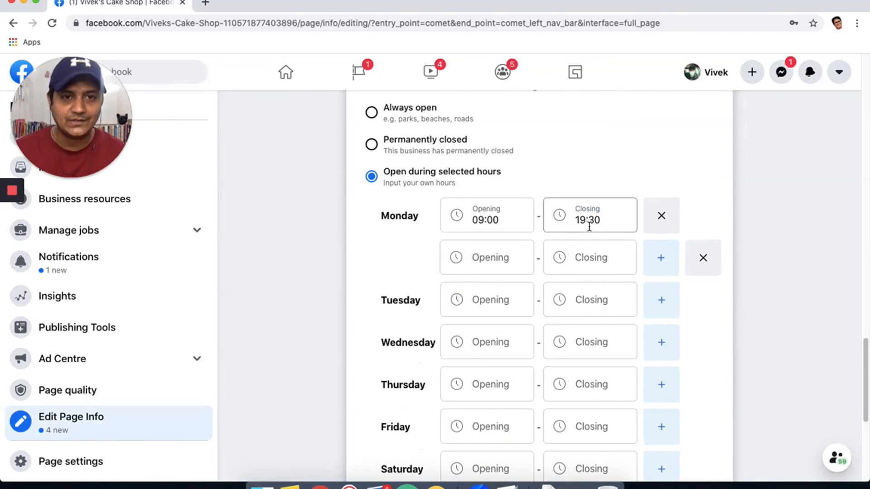
pyautogui.click(488, 255)
pyautogui.scroll(-15, 503, 363)
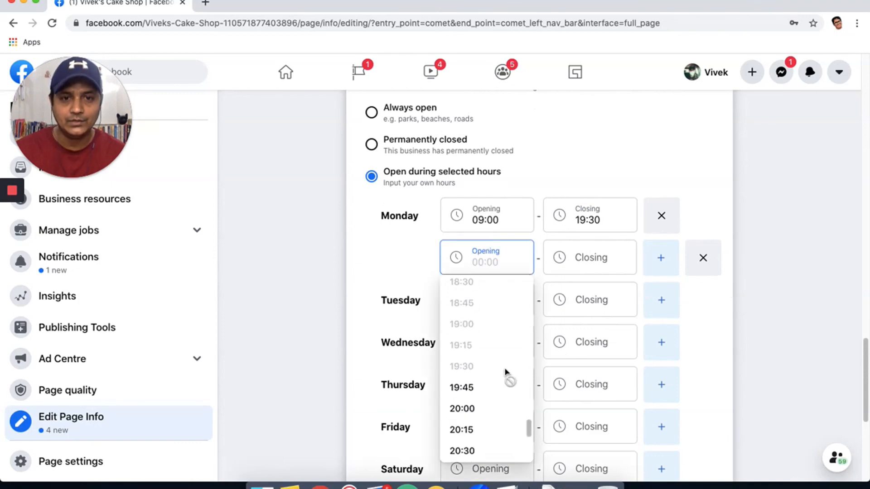
pyautogui.click(476, 427)
pyautogui.click(597, 261)
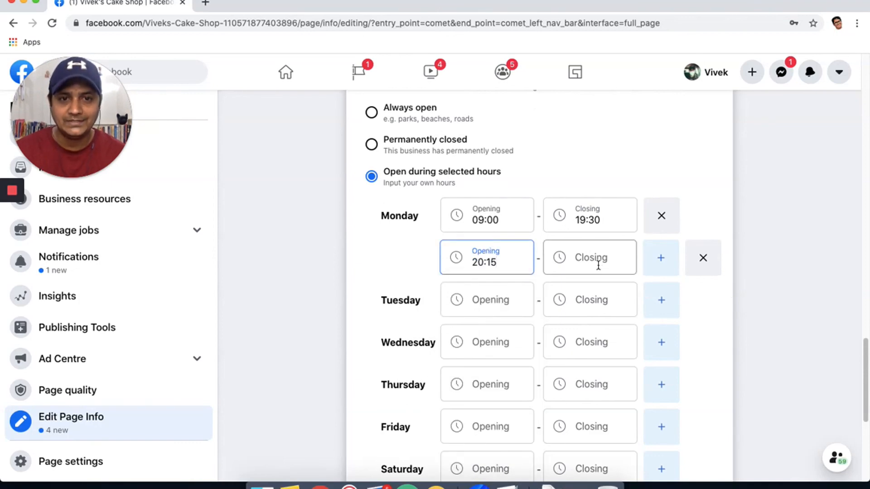
pyautogui.scroll(-20, 587, 358)
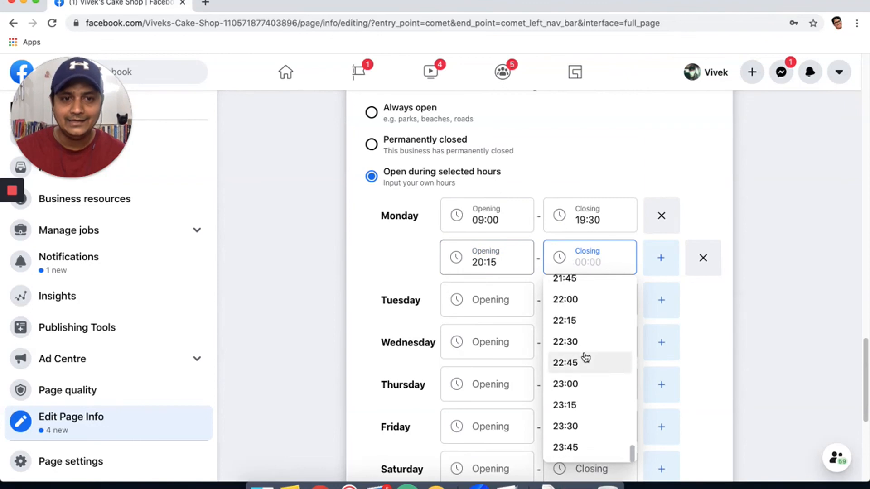
pyautogui.click(588, 426)
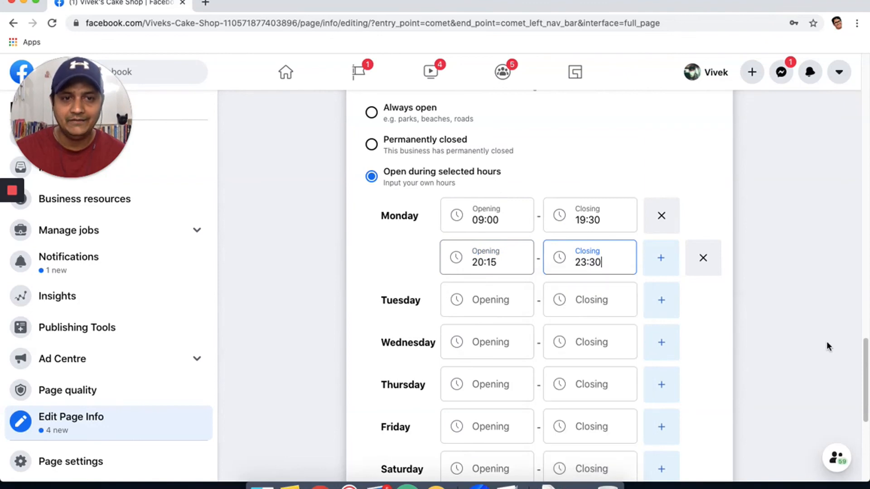
pyautogui.click(773, 278)
pyautogui.scroll(-2, 468, 235)
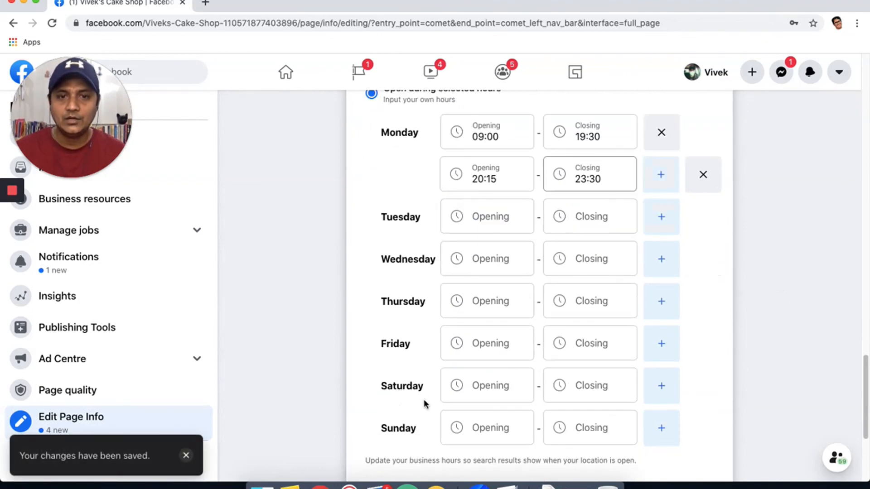
pyautogui.scroll(-5, 426, 290)
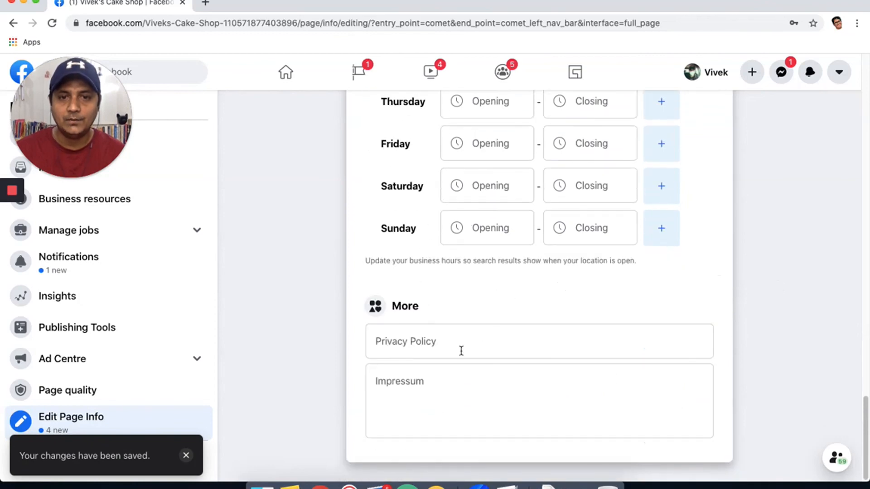
pyautogui.click(461, 351)
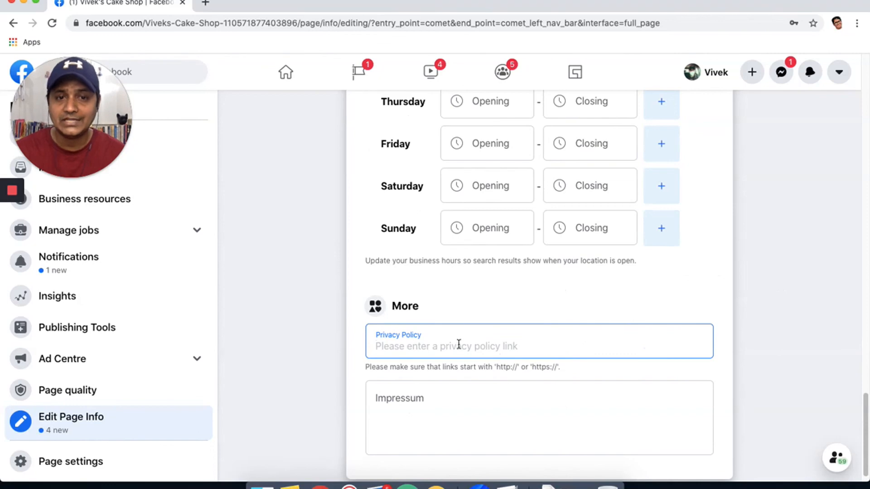
pyautogui.click(446, 423)
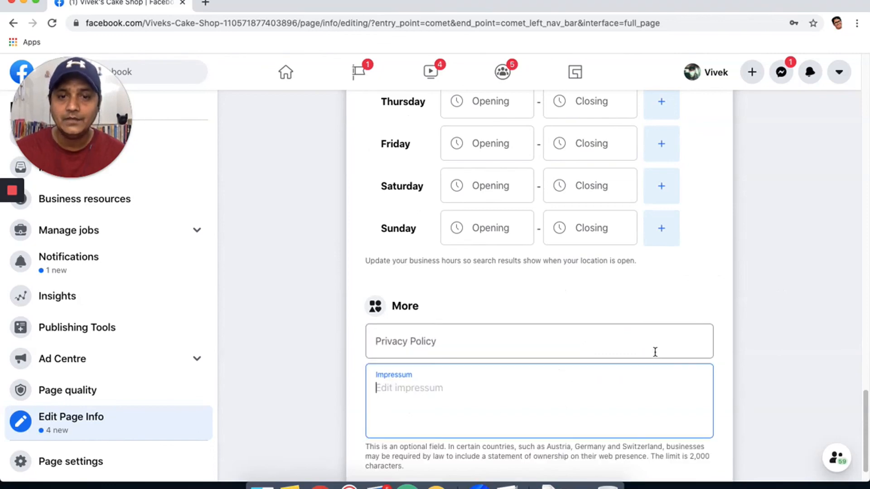
pyautogui.scroll(-1, 640, 346)
pyautogui.scroll(15, 639, 349)
pyautogui.scroll(7, 639, 348)
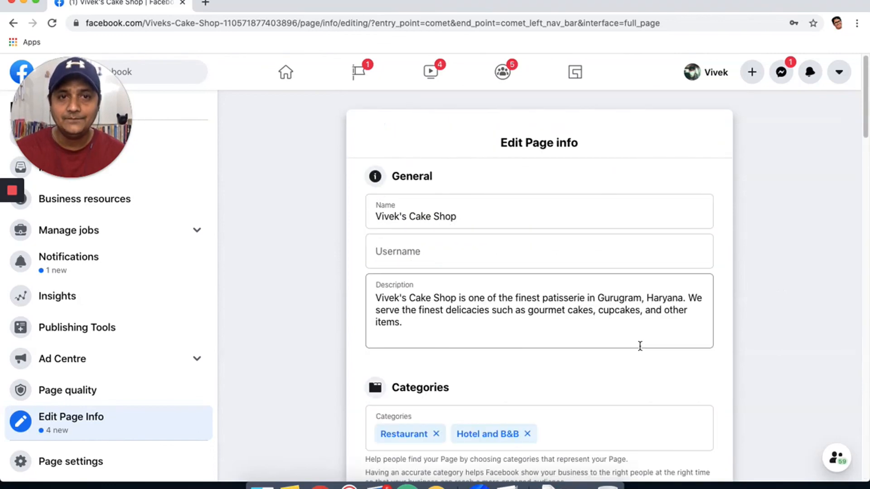
pyautogui.scroll(-20, 311, 277)
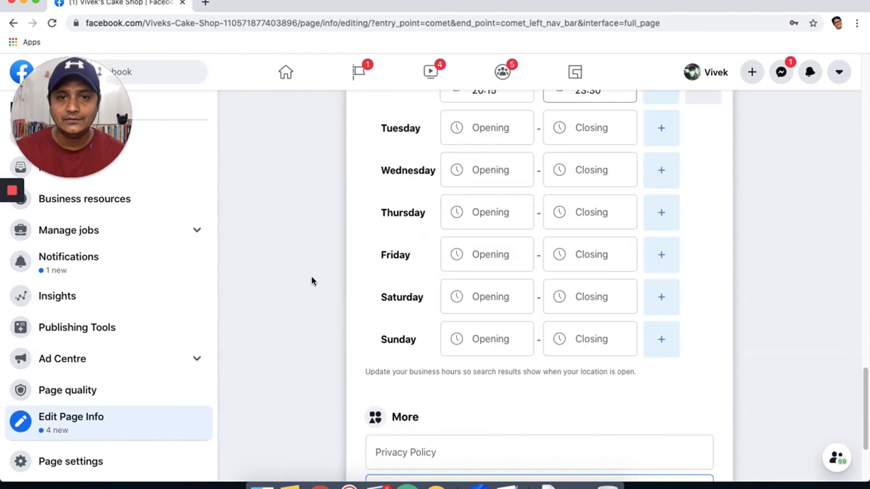
pyautogui.scroll(20, 311, 276)
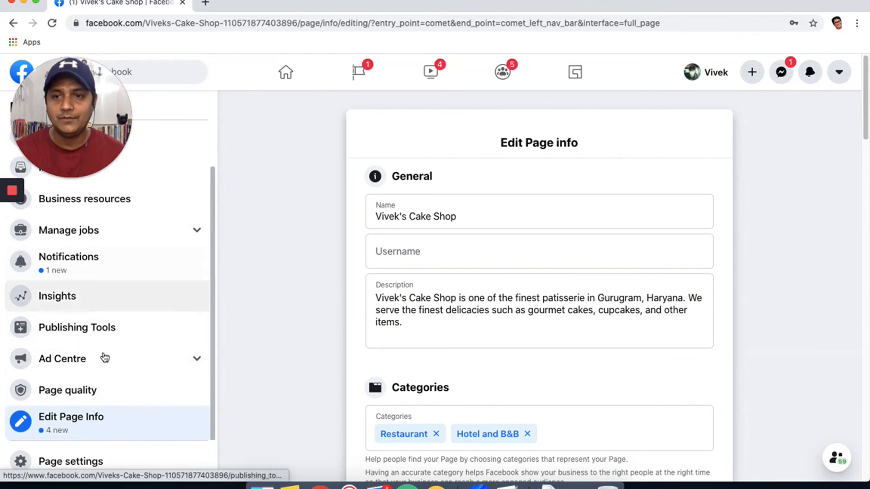
# Open Page settings and review General options: Page published, visitor posts allowed, profanity filter off.
pyautogui.click(78, 463)
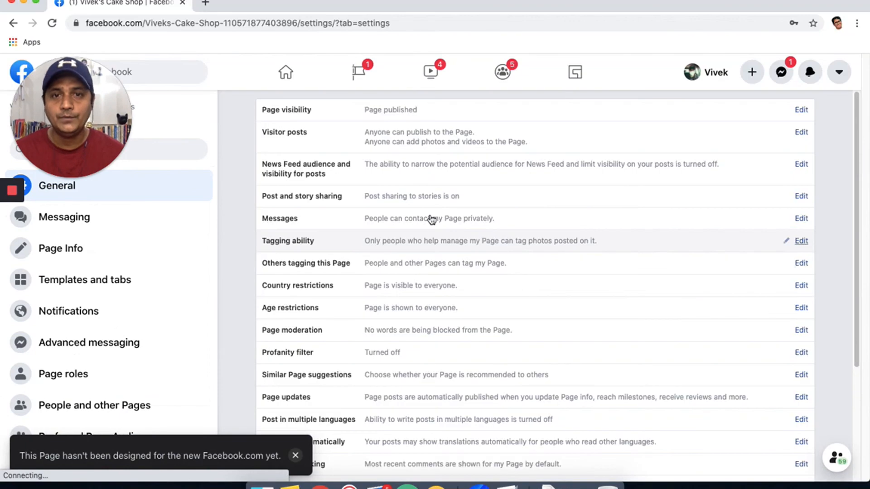
pyautogui.scroll(-1, 392, 252)
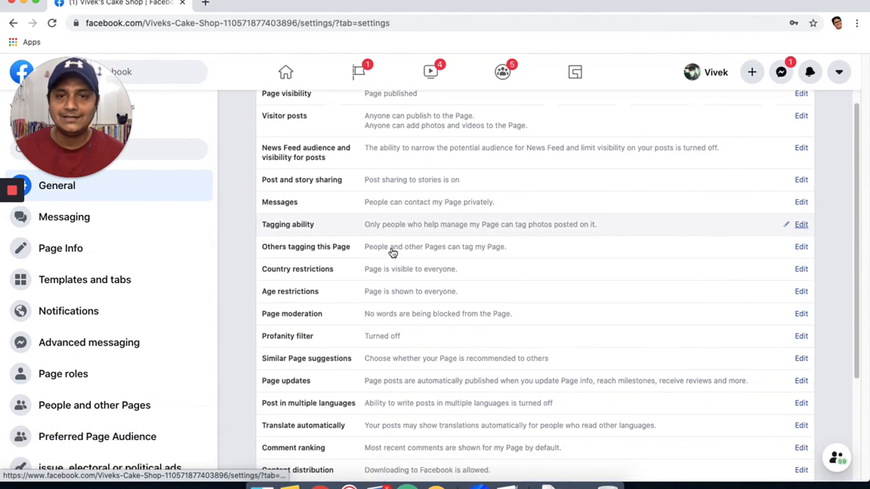
pyautogui.scroll(-5, 314, 314)
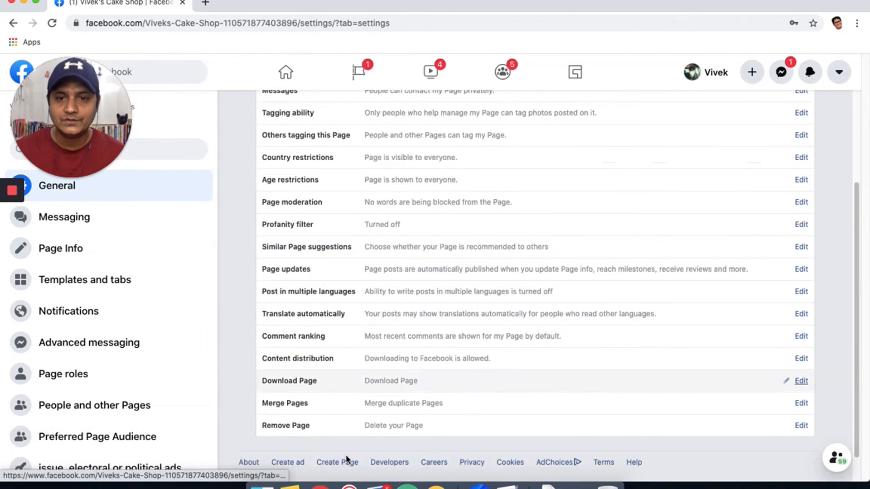
pyautogui.scroll(-1, 469, 193)
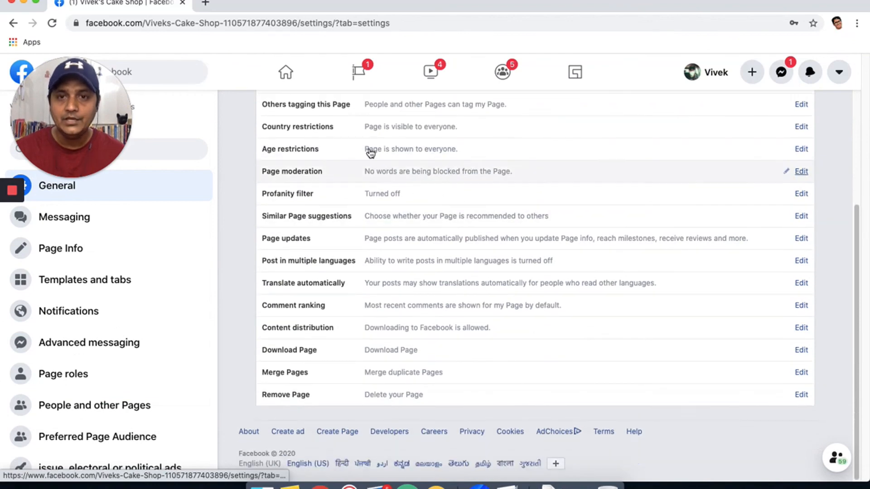
pyautogui.scroll(1, 352, 142)
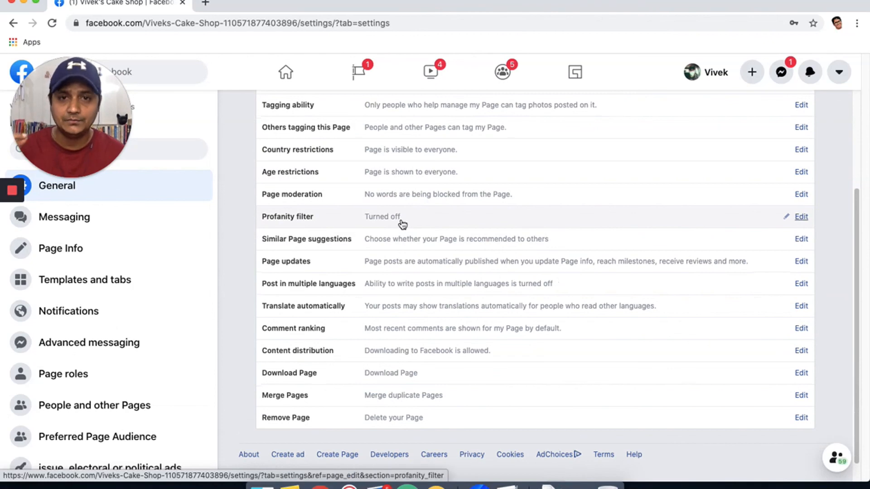
pyautogui.scroll(3, 402, 224)
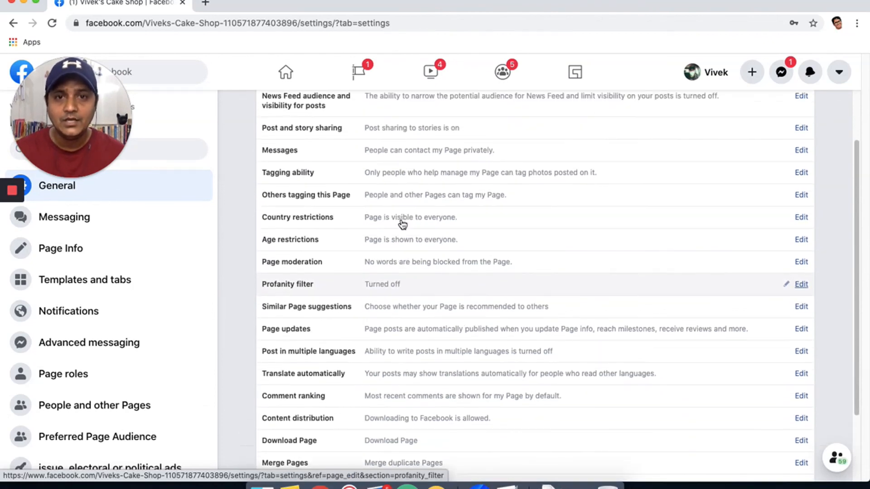
pyautogui.scroll(3, 404, 223)
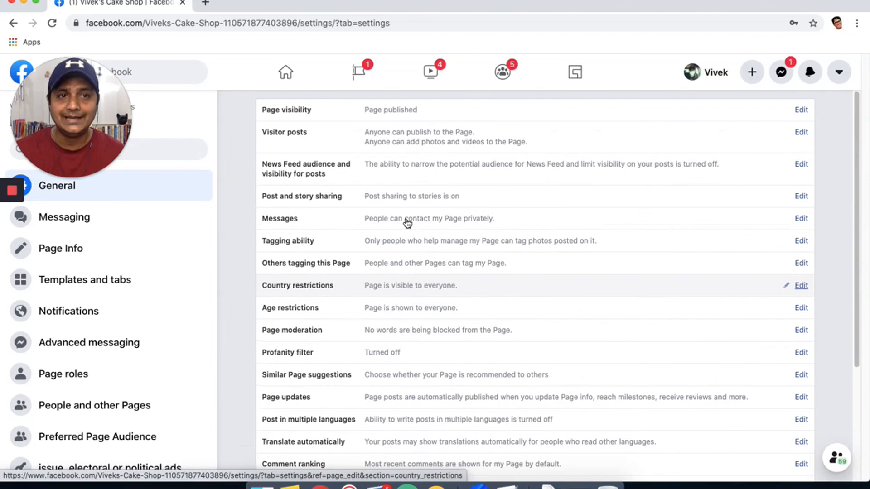
pyautogui.scroll(-6, 155, 282)
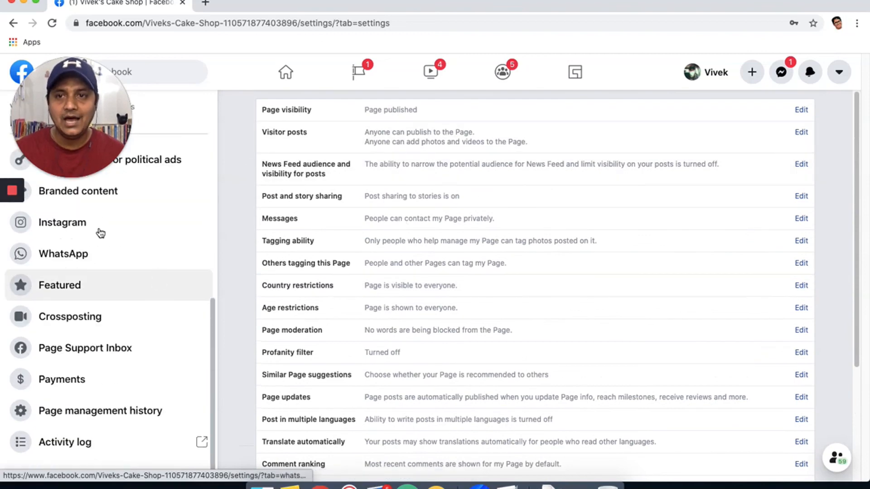